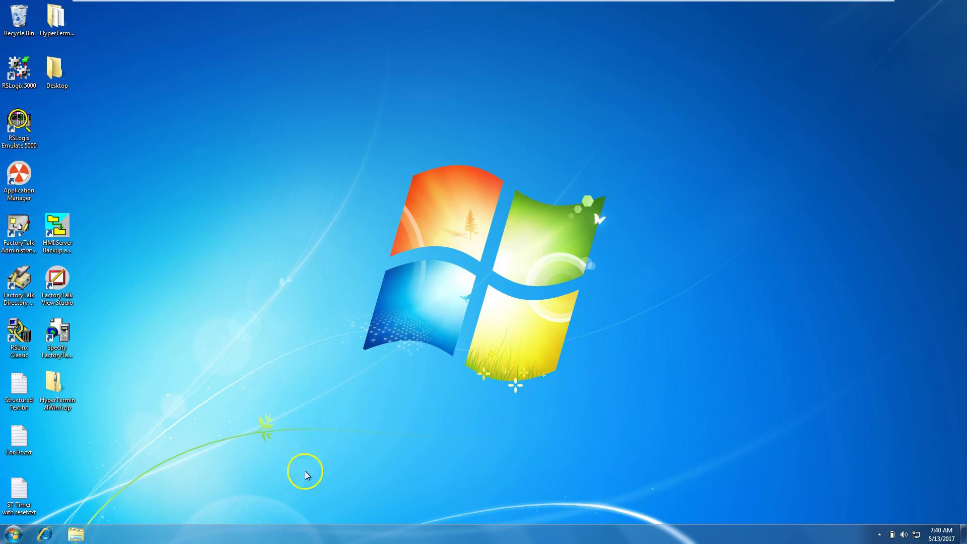
Launch RSLinx Classic and choose RS-232 DF1 devices as the driver type in Configure Drivers
double_click(24, 347)
left_click(251, 244)
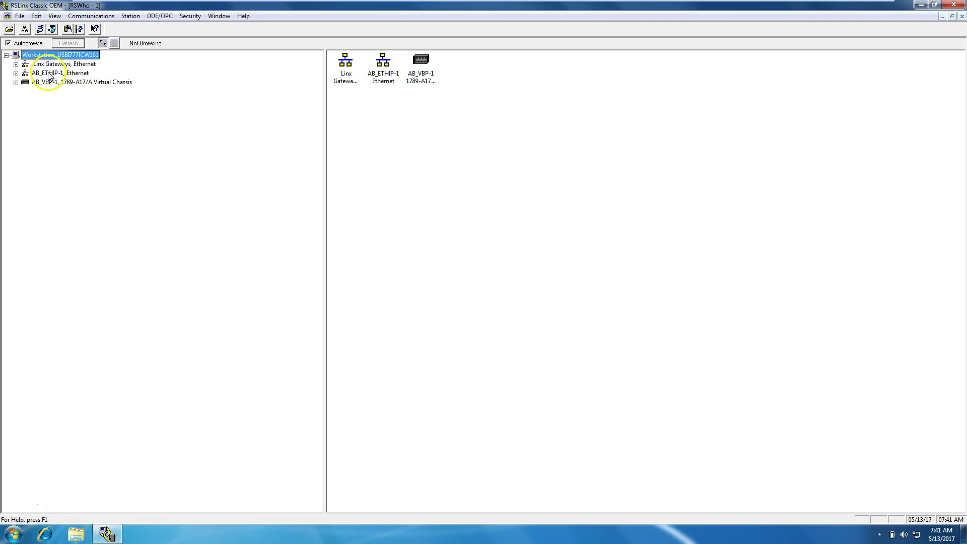
left_click(40, 29)
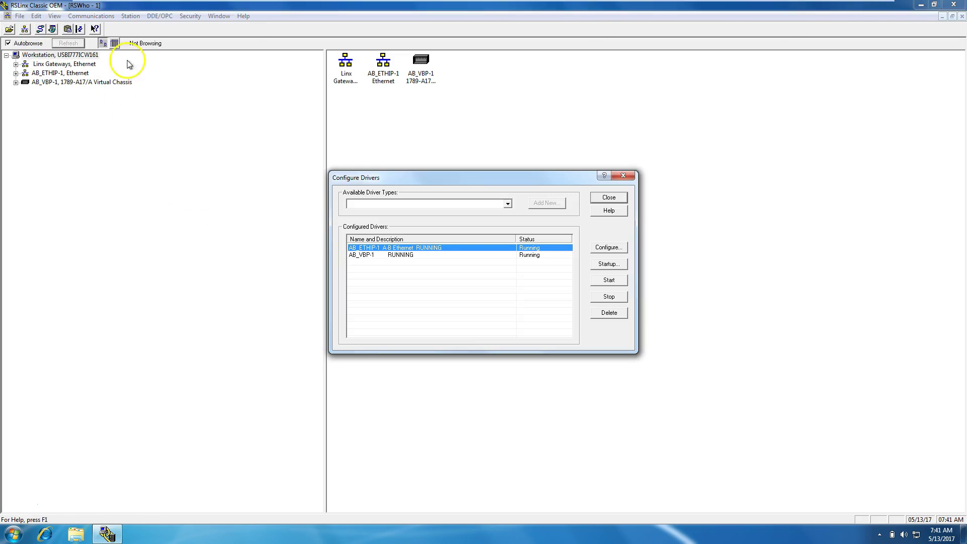
left_click(509, 204)
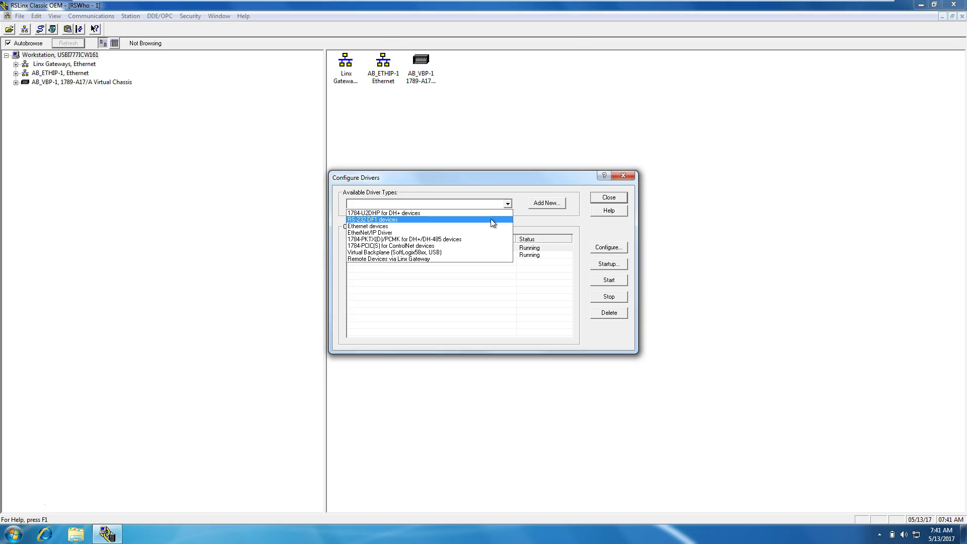
left_click(491, 219)
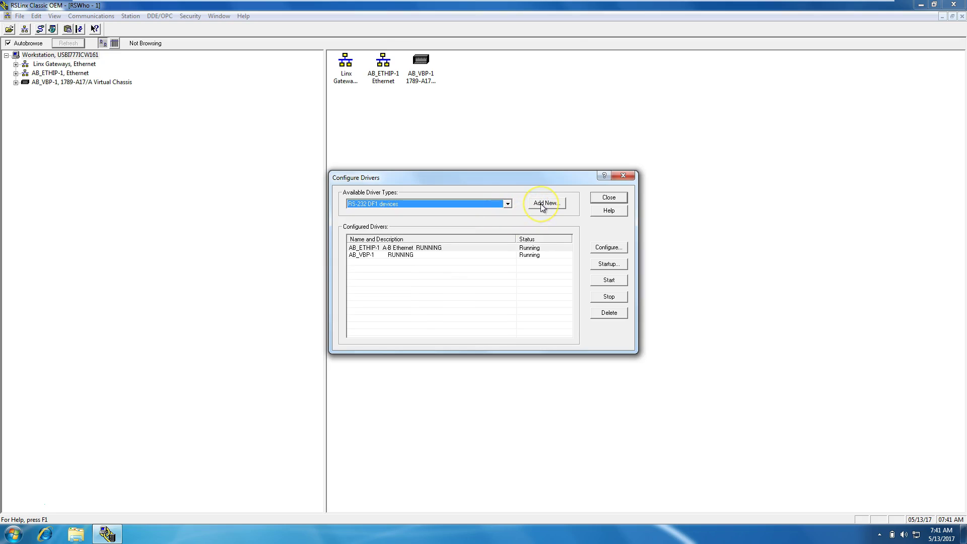
Add driver AB_DF1-1 with device 1770-KF2/1785-KE/SCANport at 115200 baud
left_click(543, 207)
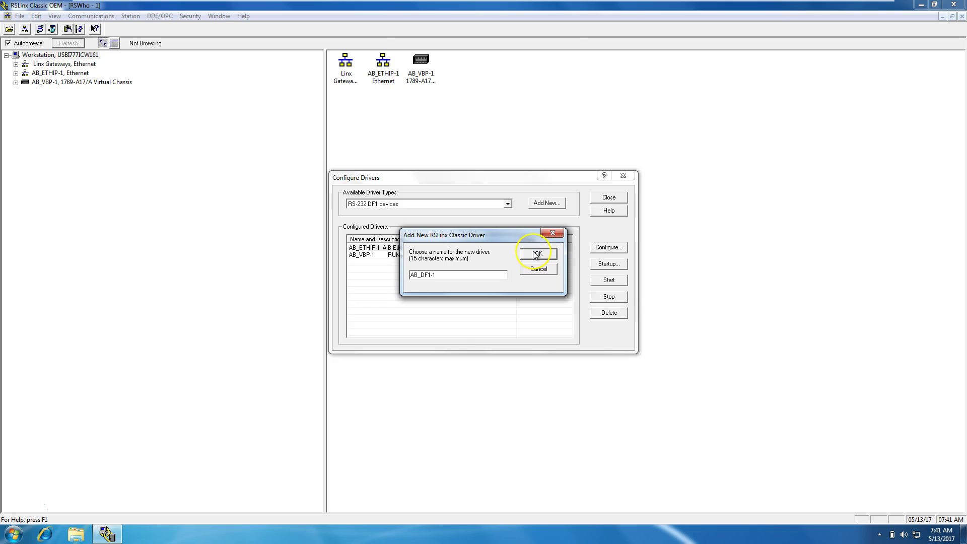
left_click(536, 254)
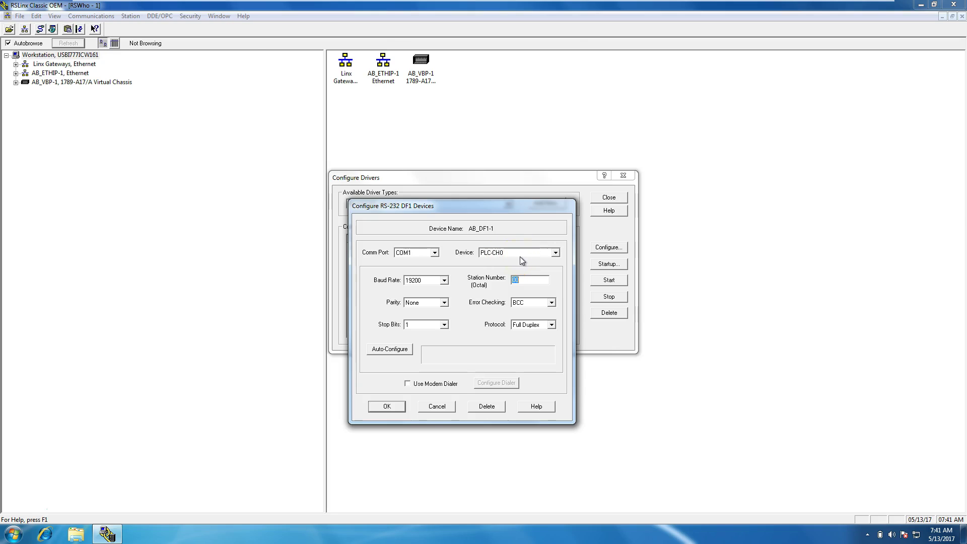
left_click(556, 253)
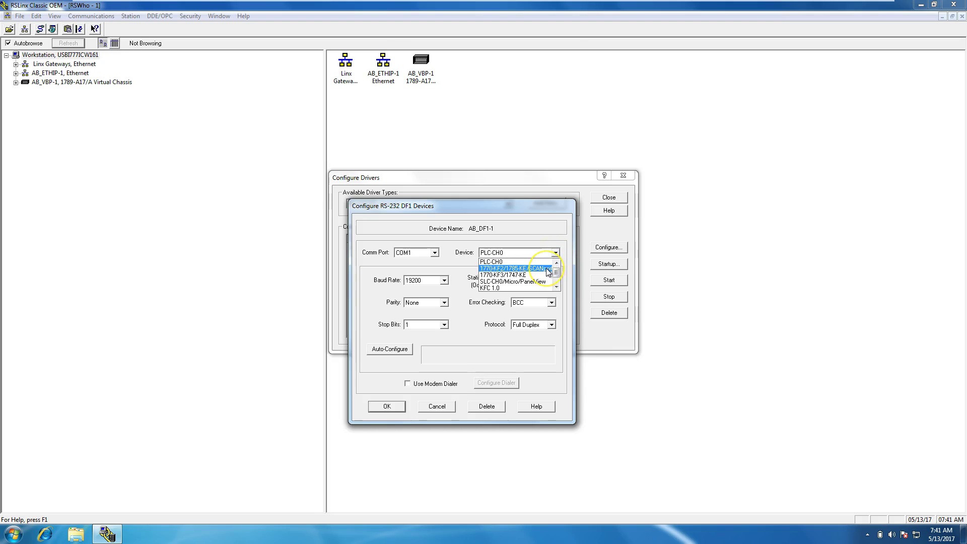
left_click(515, 268)
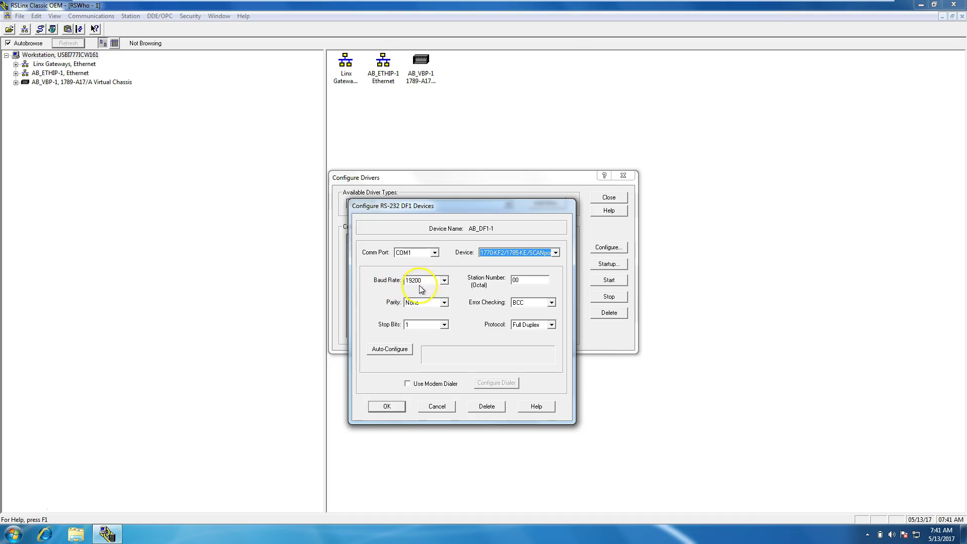
left_click(445, 280)
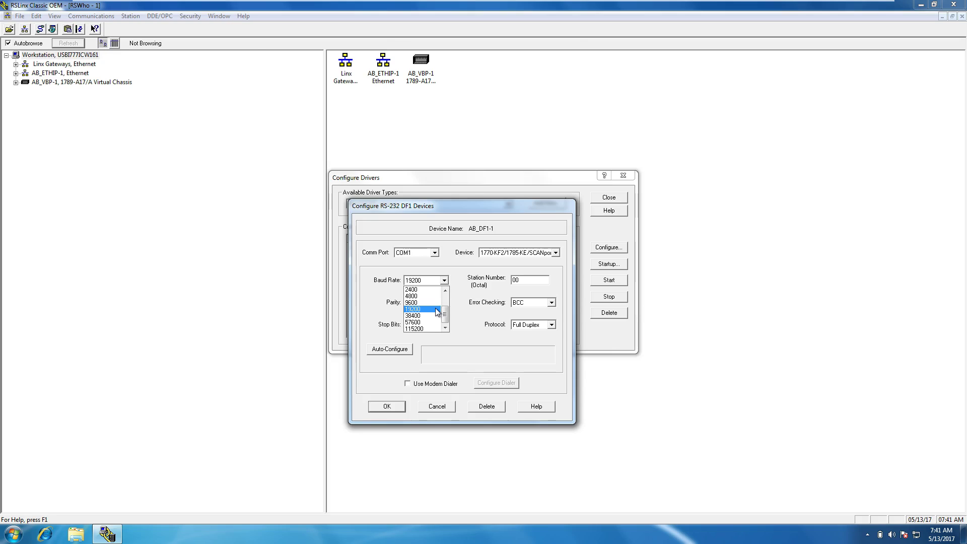
left_click(430, 330)
left_click(429, 329)
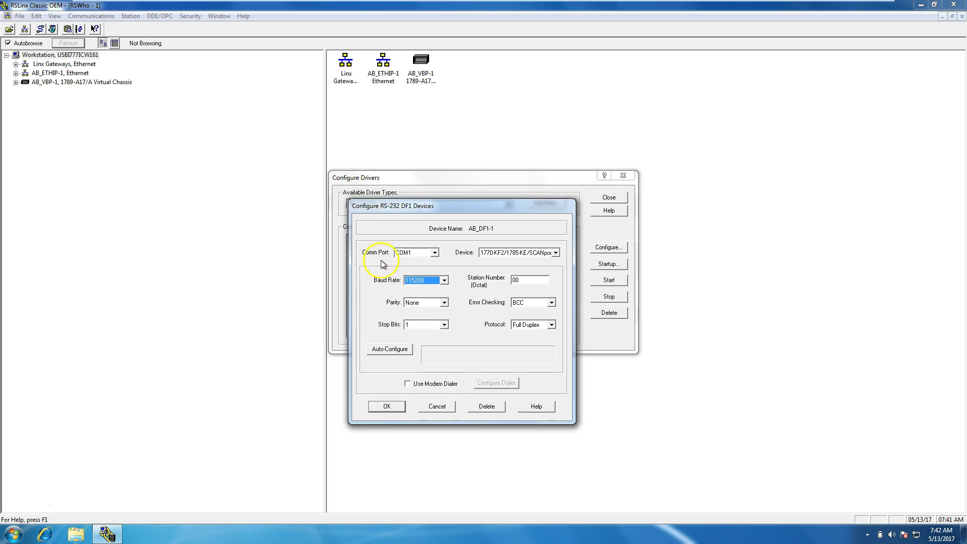
left_click(388, 407)
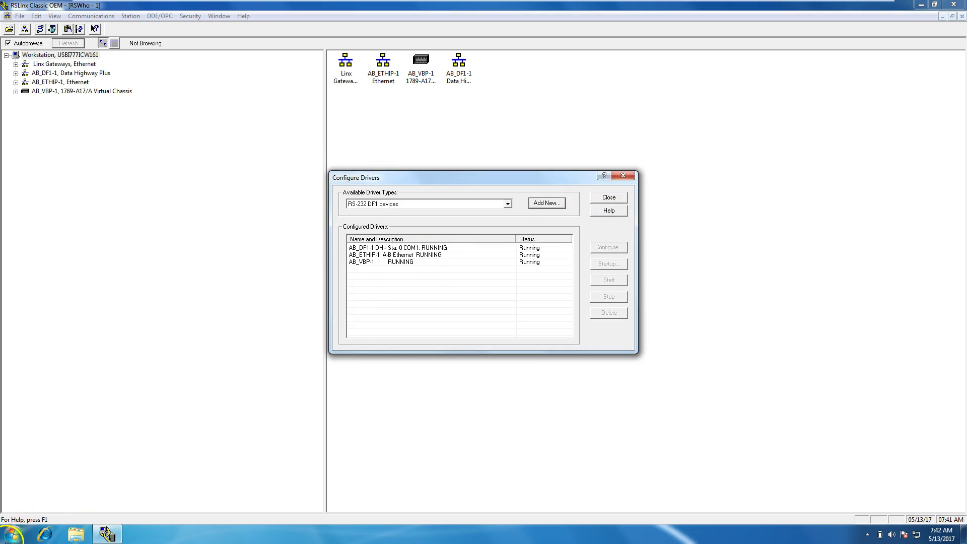
Find Device Manager by searching 'device' and expand Ports to locate the 1203-USB on COM3
left_click(14, 535)
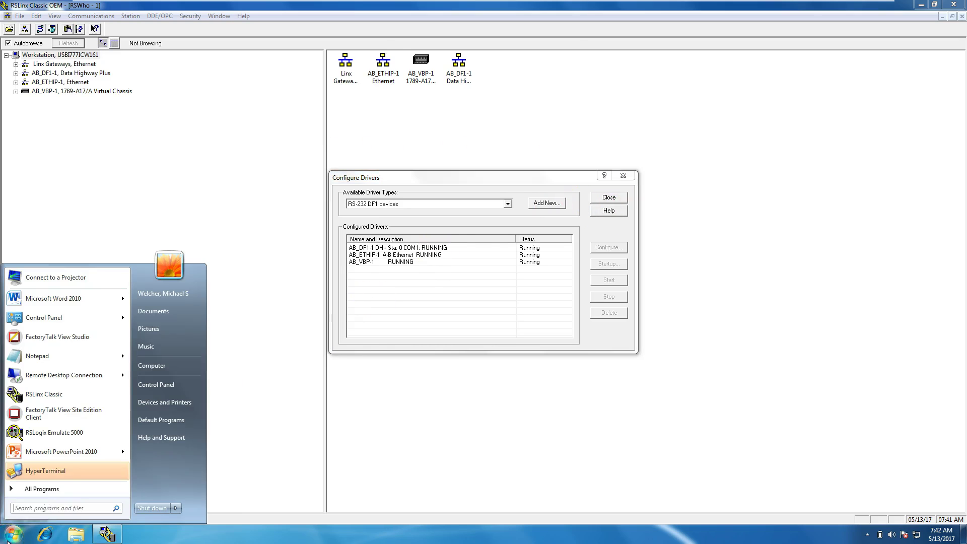
left_click(58, 508)
type("device")
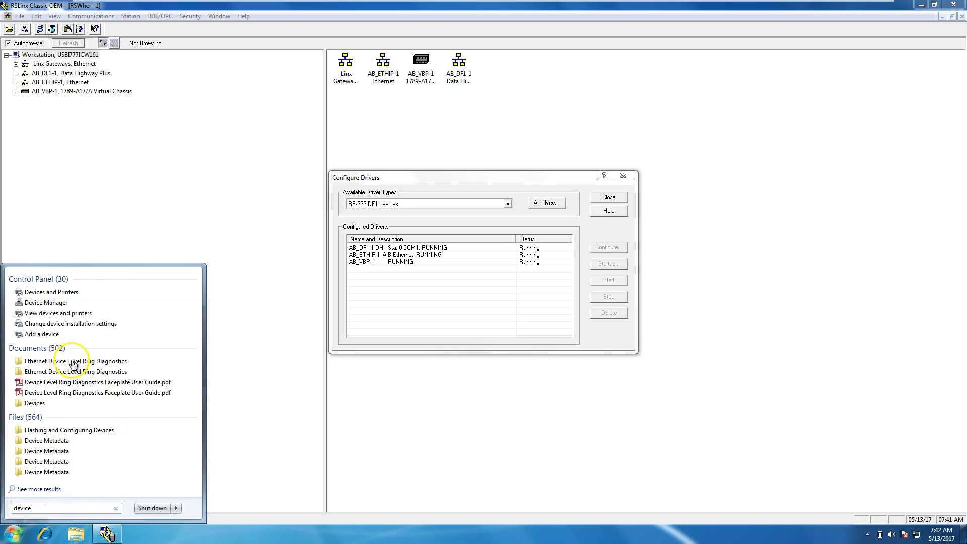
left_click(63, 304)
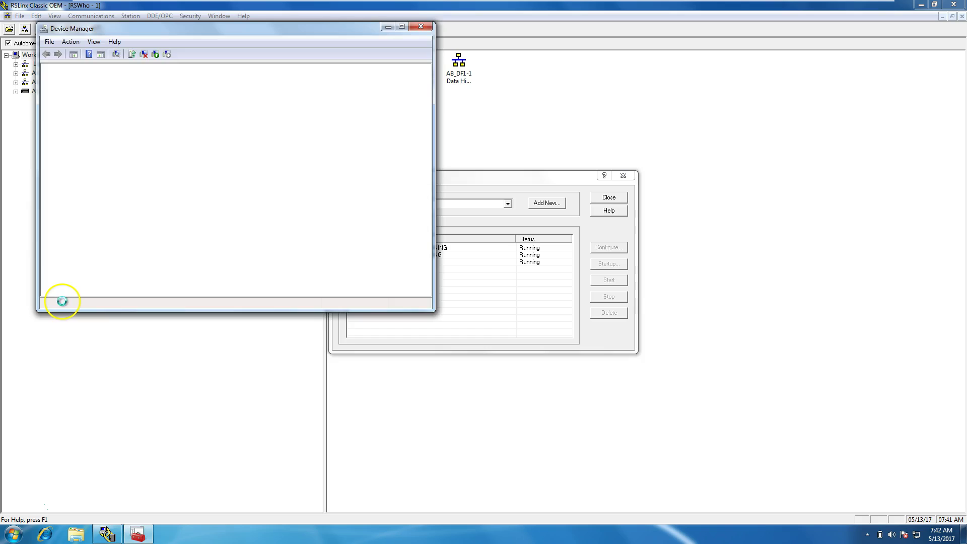
left_click(56, 186)
left_click(57, 187)
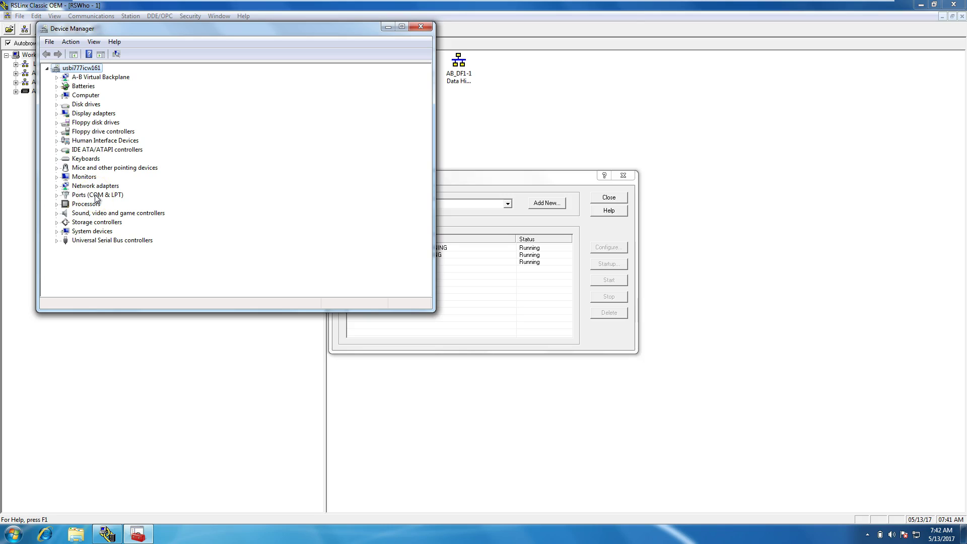
left_click(57, 195)
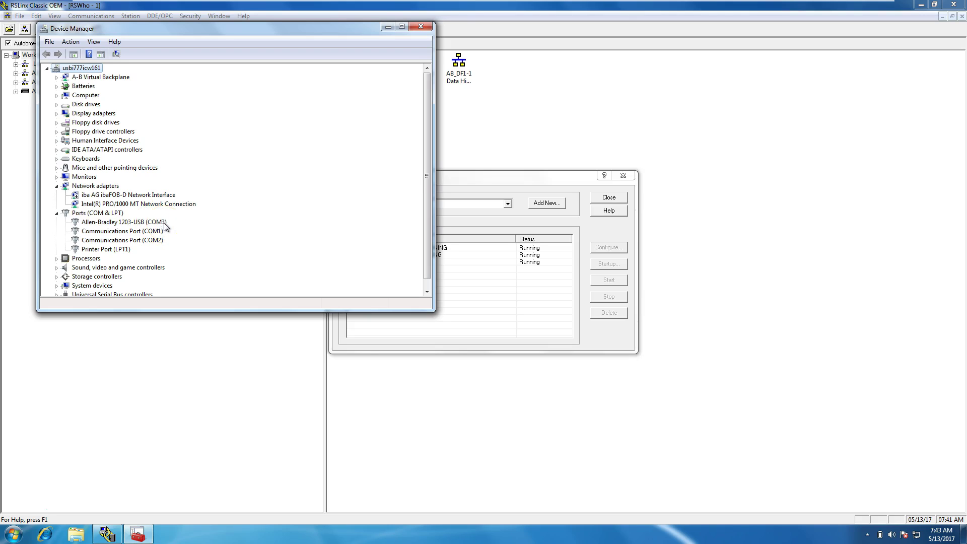
Change the AB_DF1-1 driver's port to COM3, save it, and close Configure Drivers
left_click(481, 217)
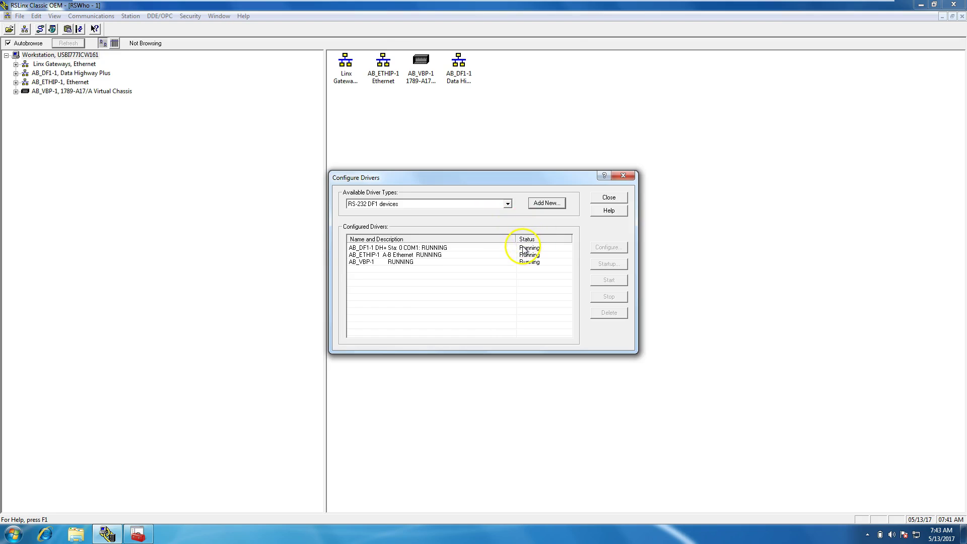
left_click(434, 248)
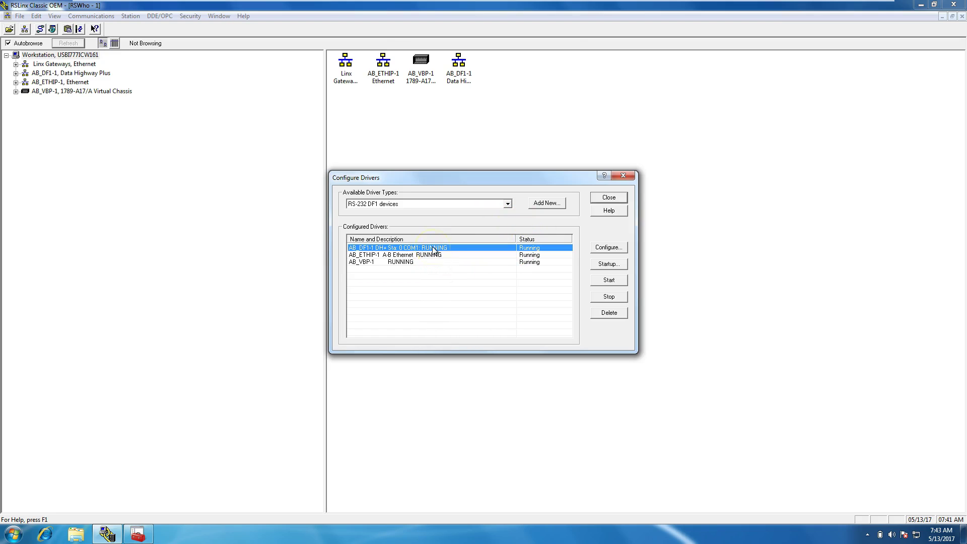
left_click(608, 247)
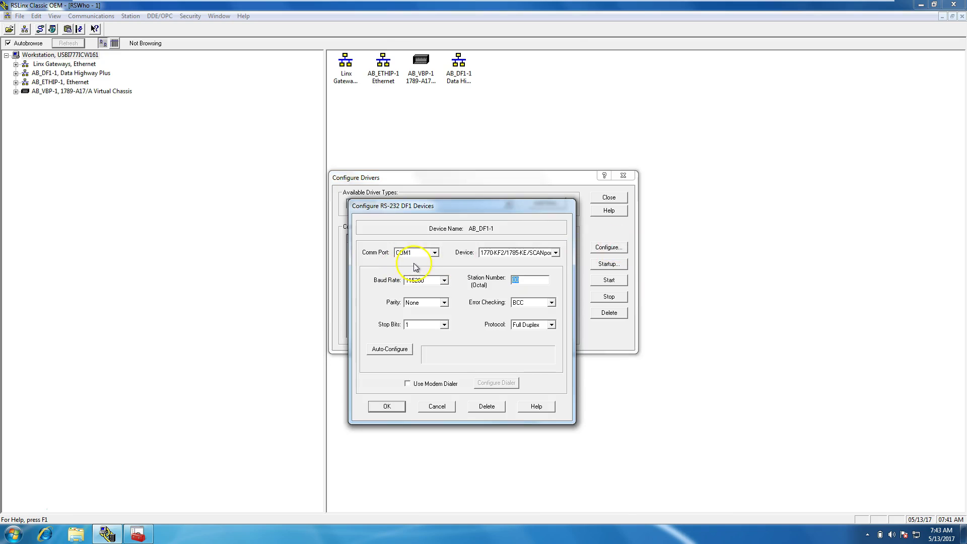
left_click(434, 253)
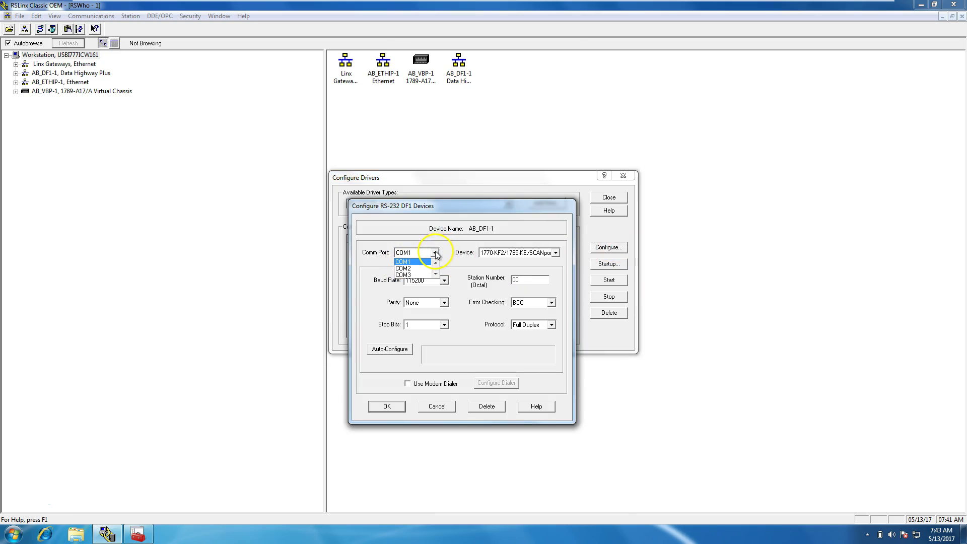
left_click(426, 275)
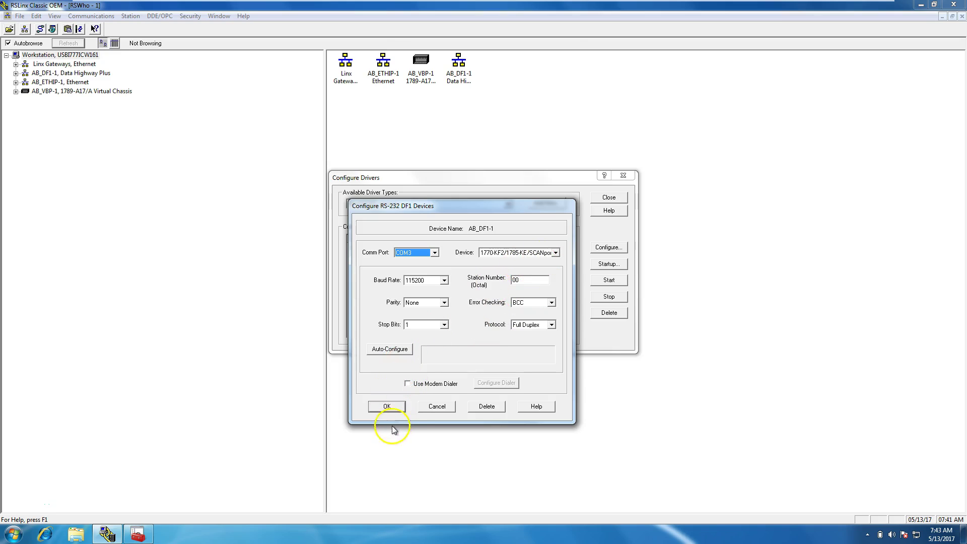
left_click(388, 406)
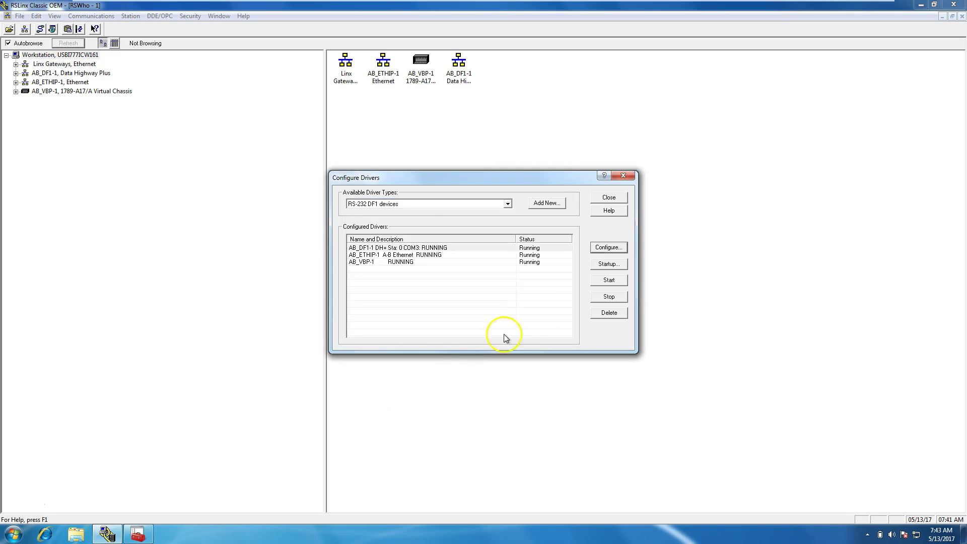
left_click(609, 198)
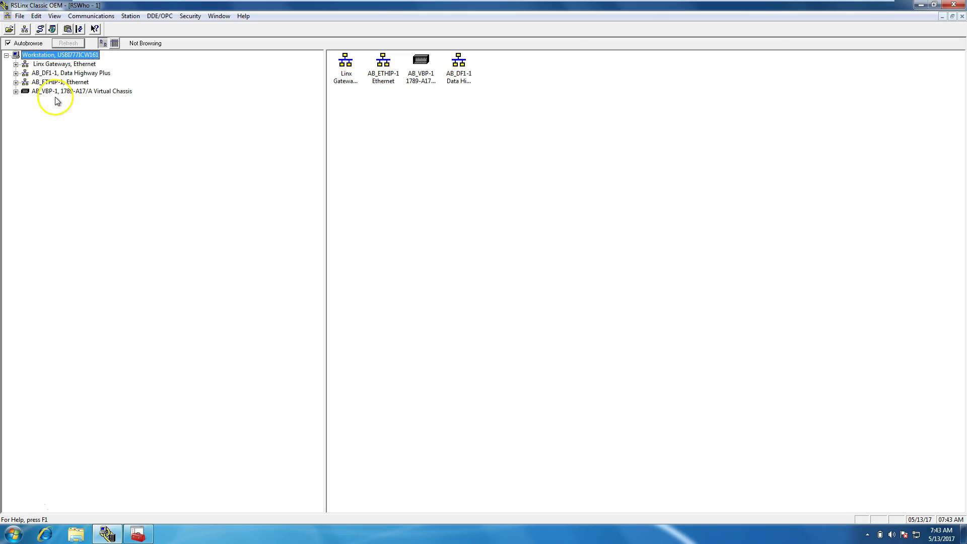
left_click(17, 73)
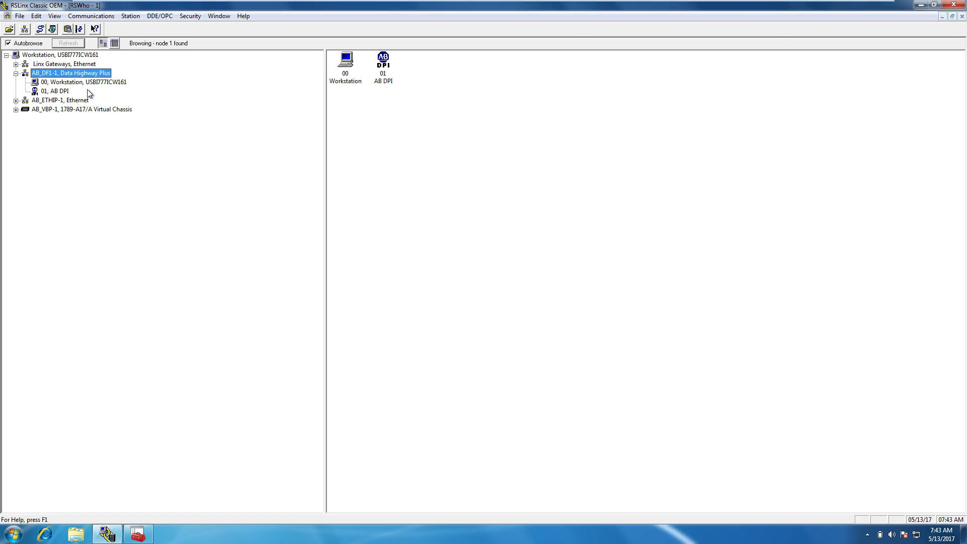
left_click(41, 30)
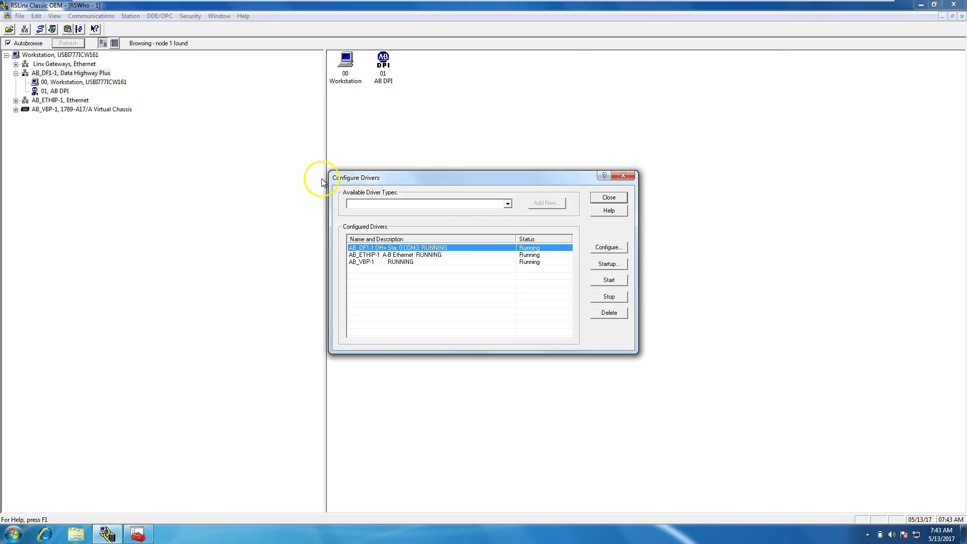
left_click(609, 247)
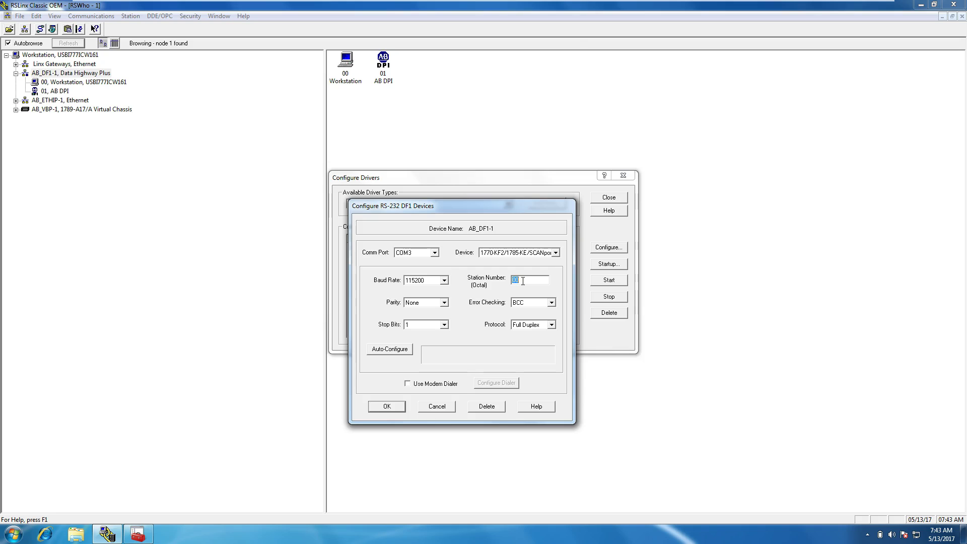
left_click(437, 407)
left_click(609, 198)
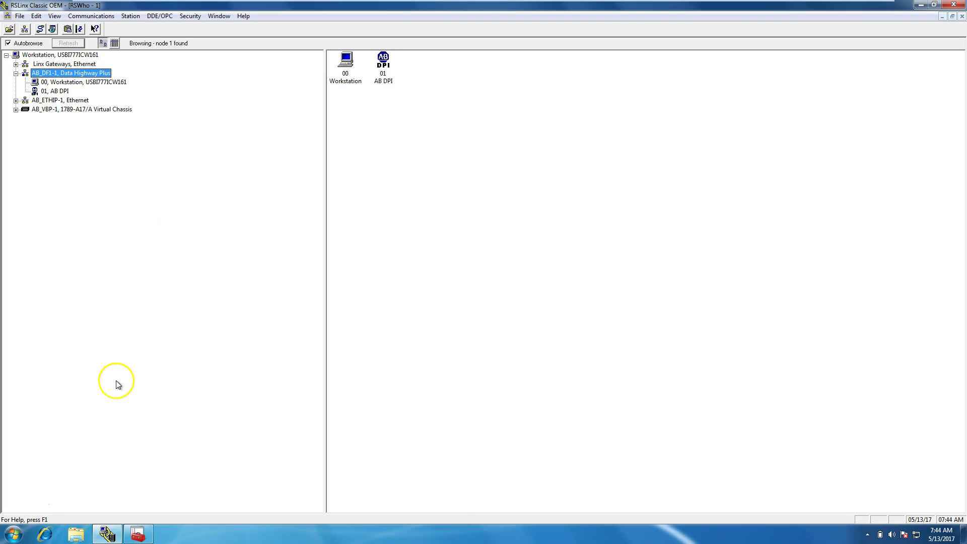
Launch DriveExecutive from the DriveTools program group
left_click(13, 535)
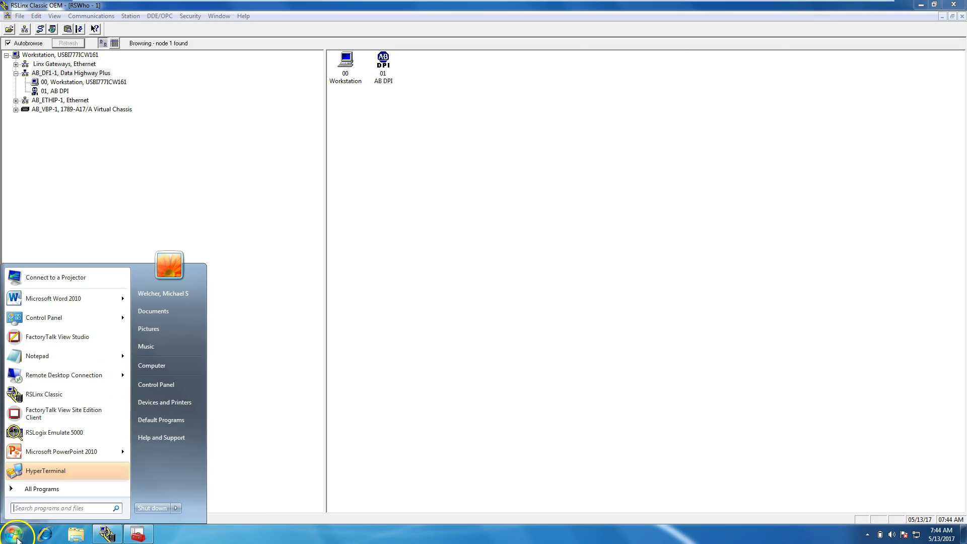
left_click(35, 490)
left_click(47, 436)
left_click(47, 446)
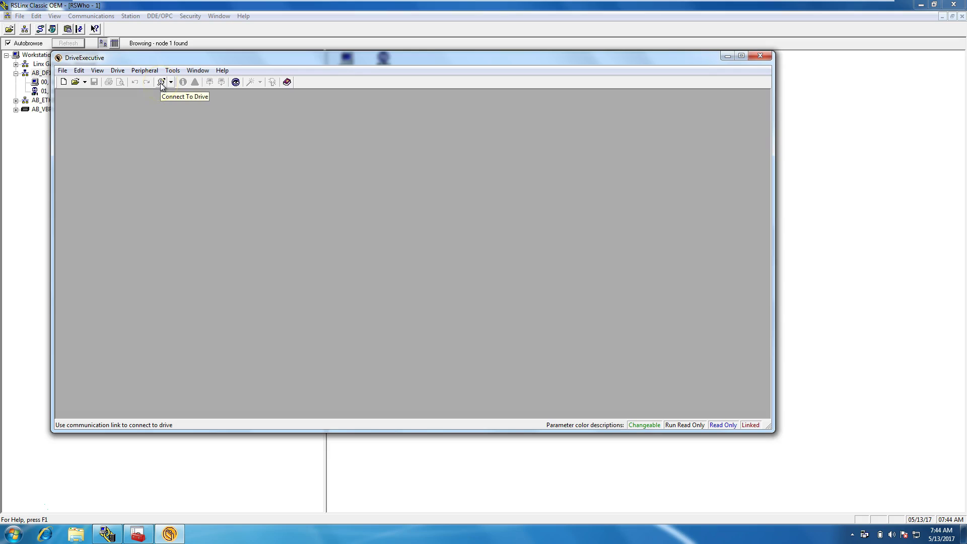
In Connect to Drive, browse the AB_DF1-1 network and select node 01, AB DPI
left_click(119, 71)
left_click(132, 82)
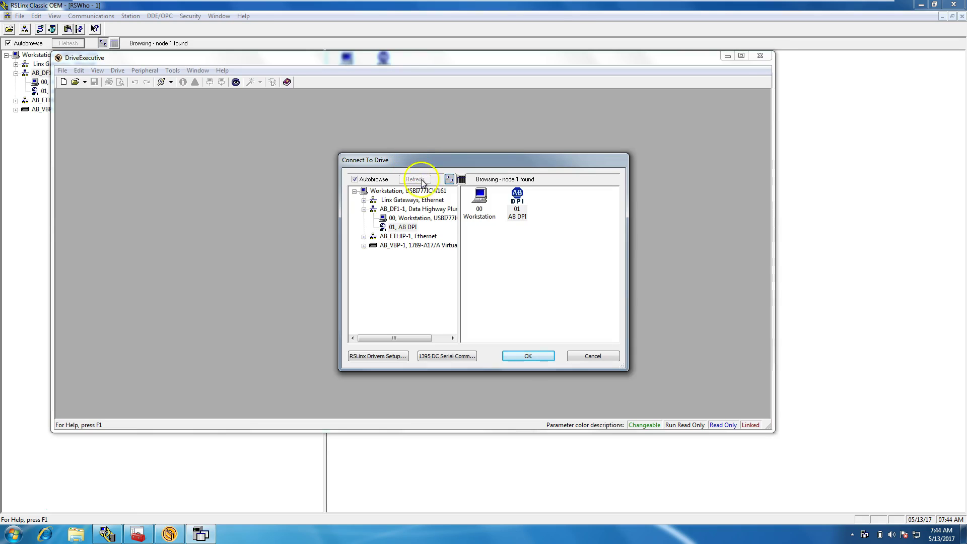
left_click(354, 191)
left_click(354, 192)
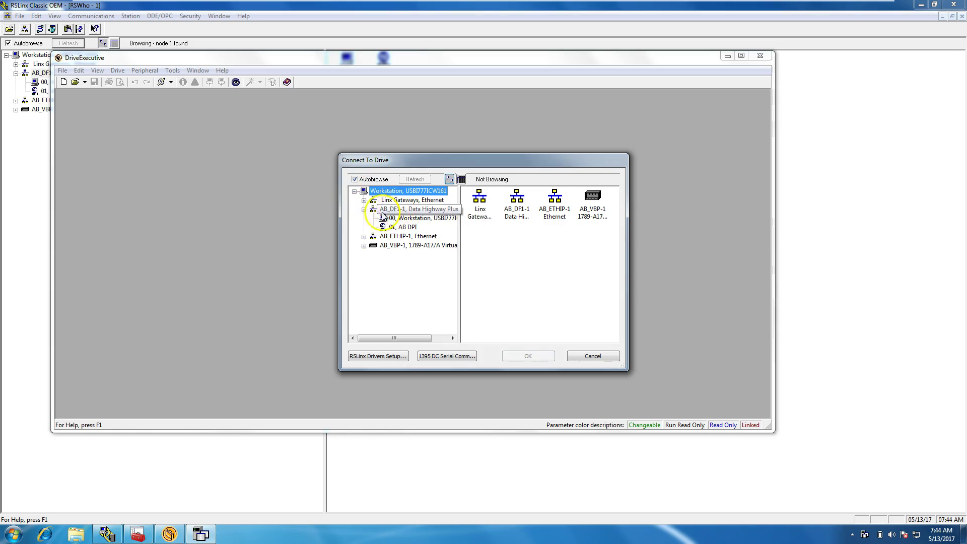
double_click(398, 209)
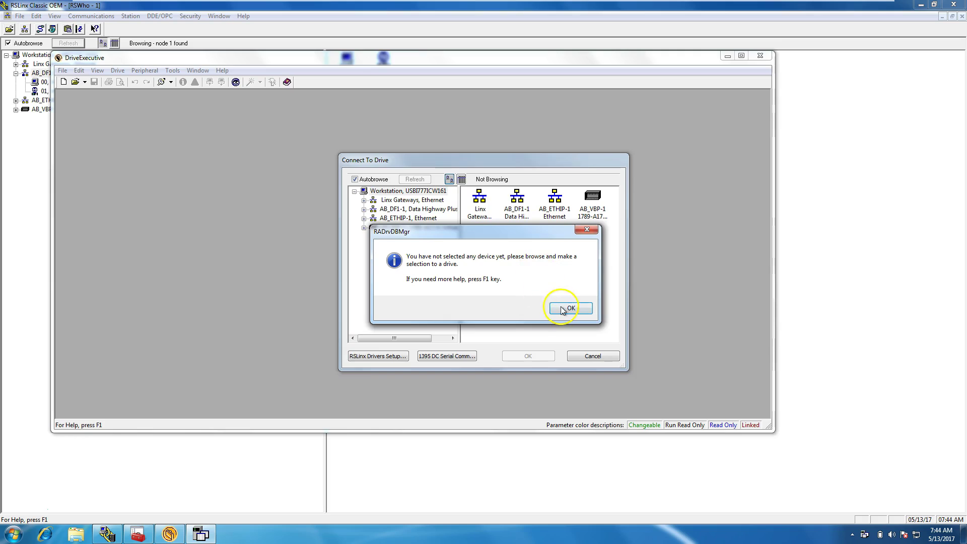
left_click(571, 308)
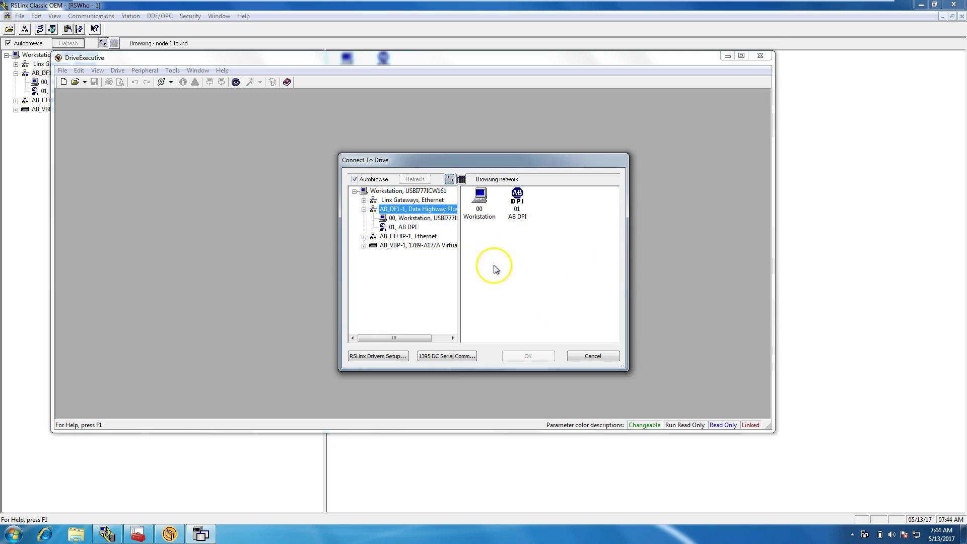
left_click(401, 210)
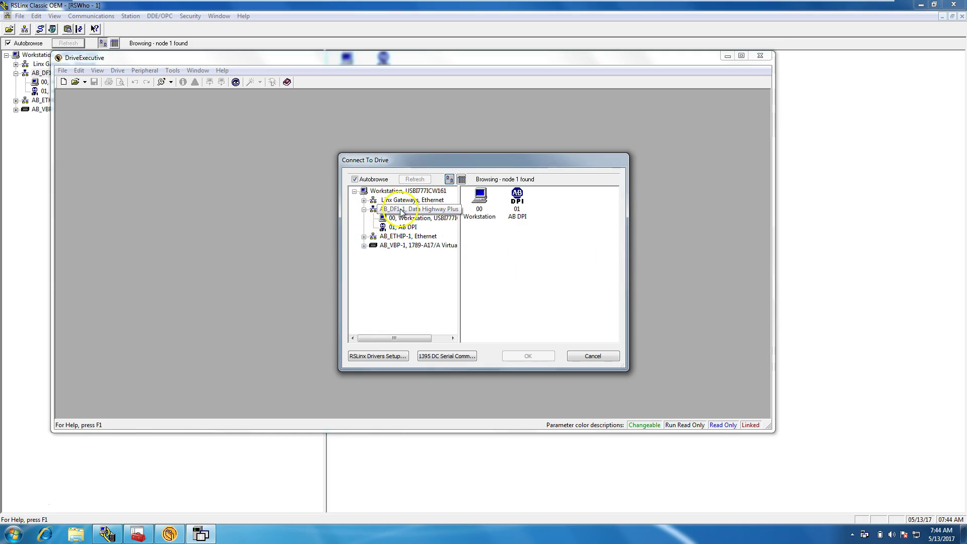
left_click(403, 210)
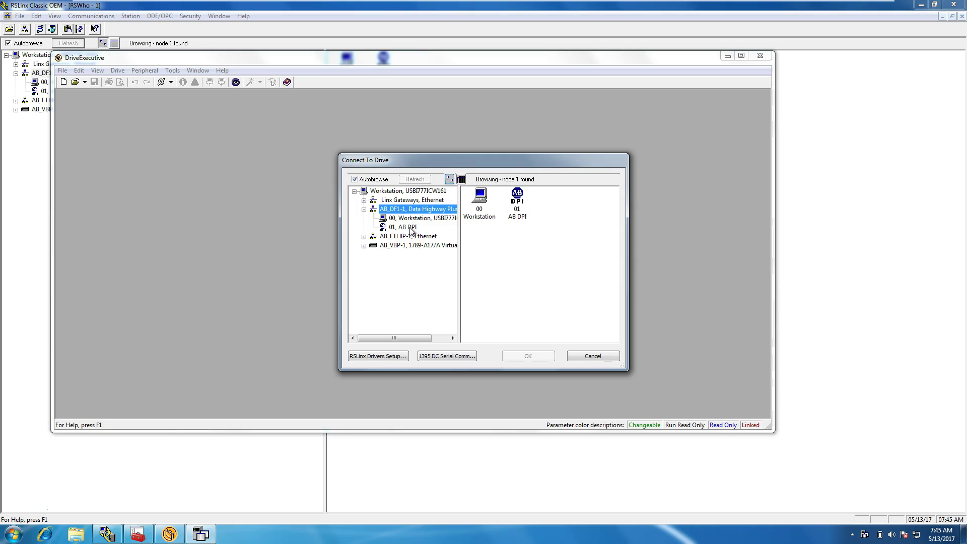
left_click(411, 232)
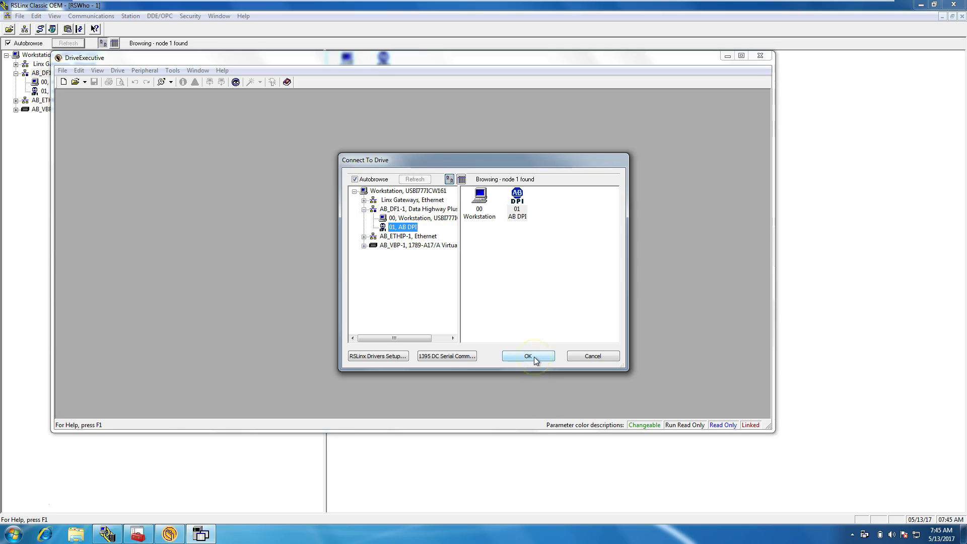
Connect to the 2094D SERVO and maximize its drive window
left_click(528, 356)
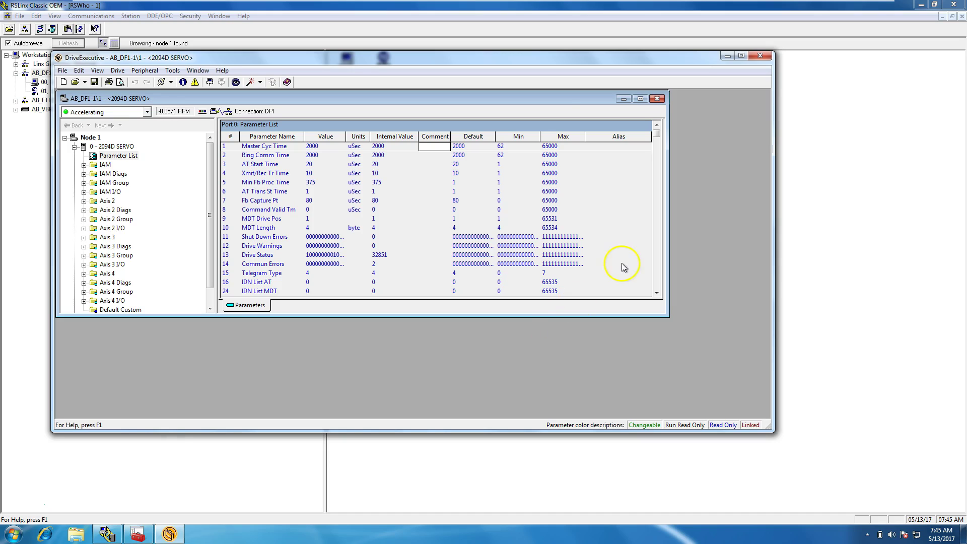
left_click(641, 99)
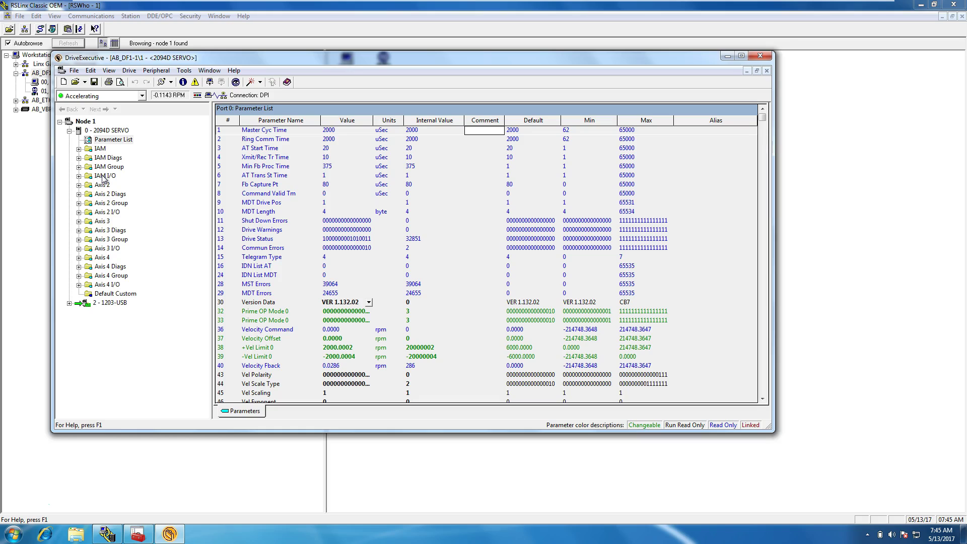
left_click(125, 158)
Show the Parameter List and review the Version Data firmware entries, leaving VER 1.132.02
left_click(109, 142)
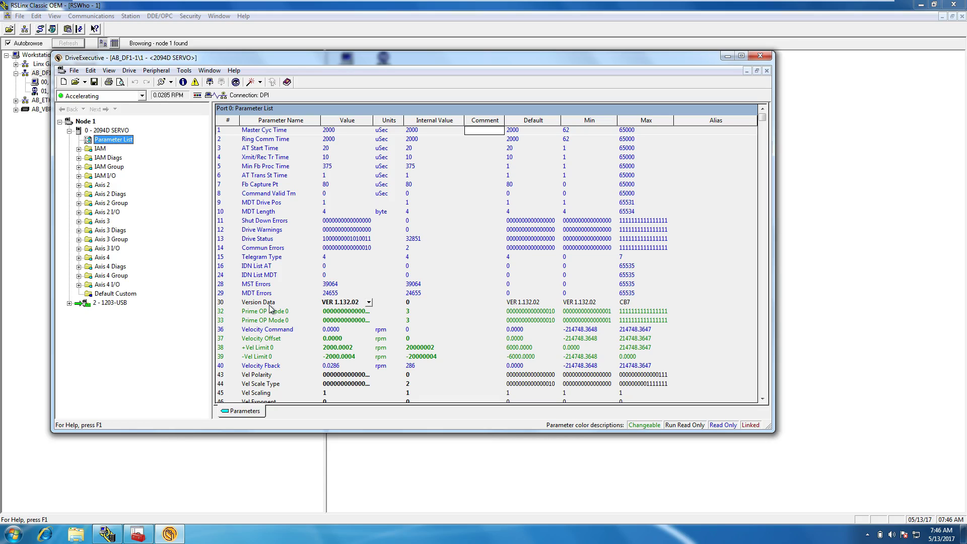
left_click(360, 304)
left_click(371, 303)
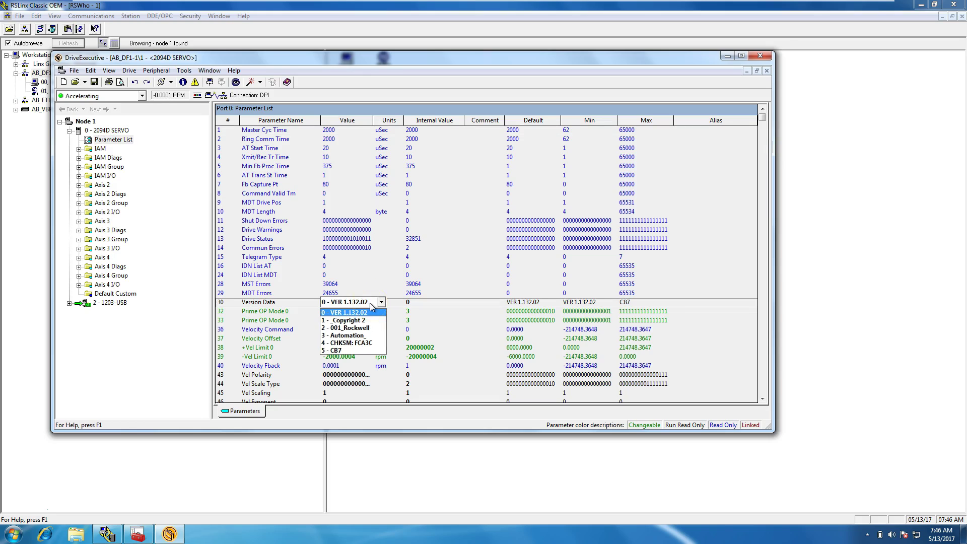
left_click(357, 276)
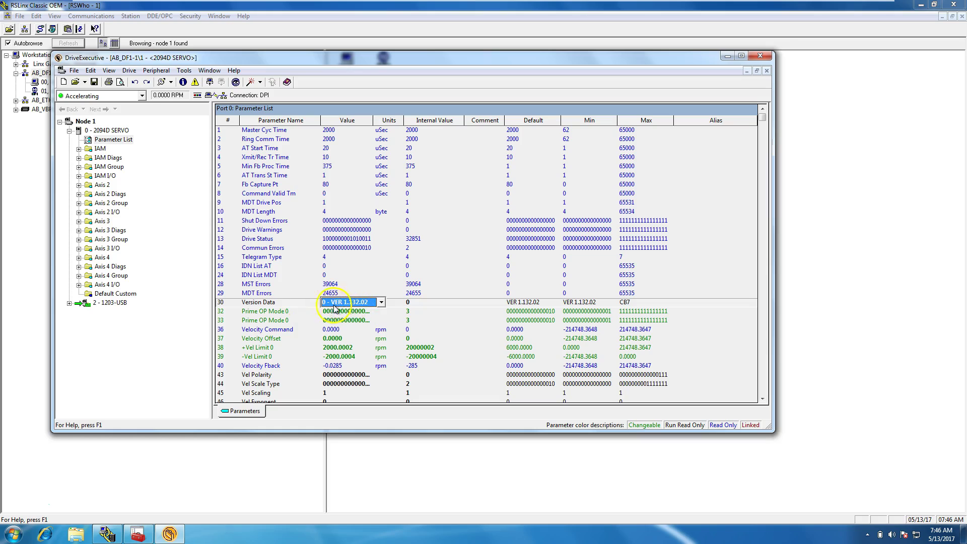
left_click(348, 311)
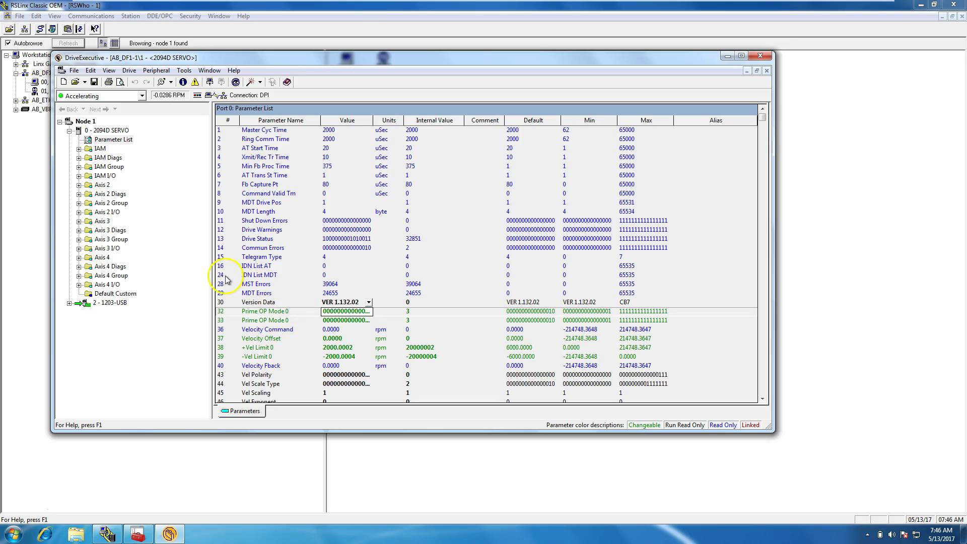
Expand 2 - 1203-USB, view its Device Parameters, then return to its Port 2 files
double_click(85, 304)
left_click(106, 303)
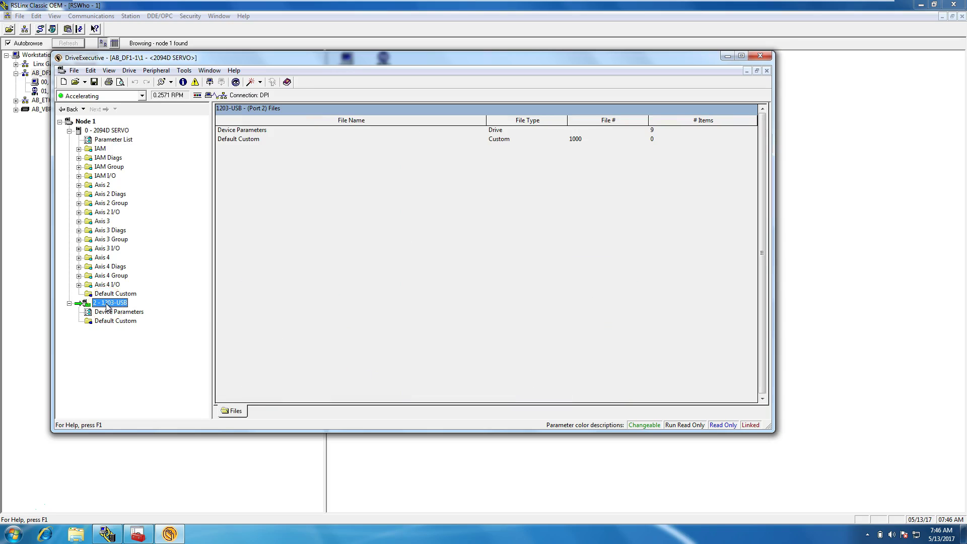
right_click(106, 307)
left_click(100, 312)
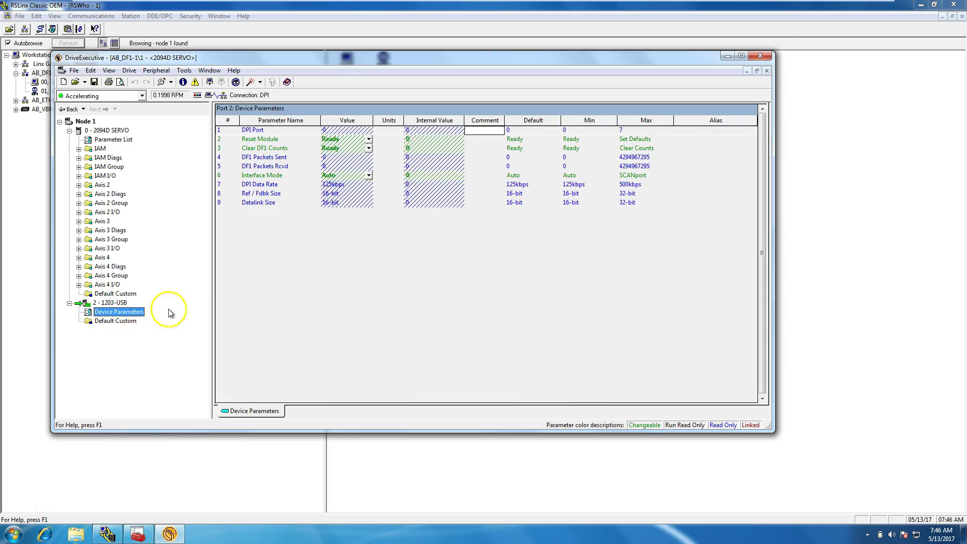
left_click(340, 185)
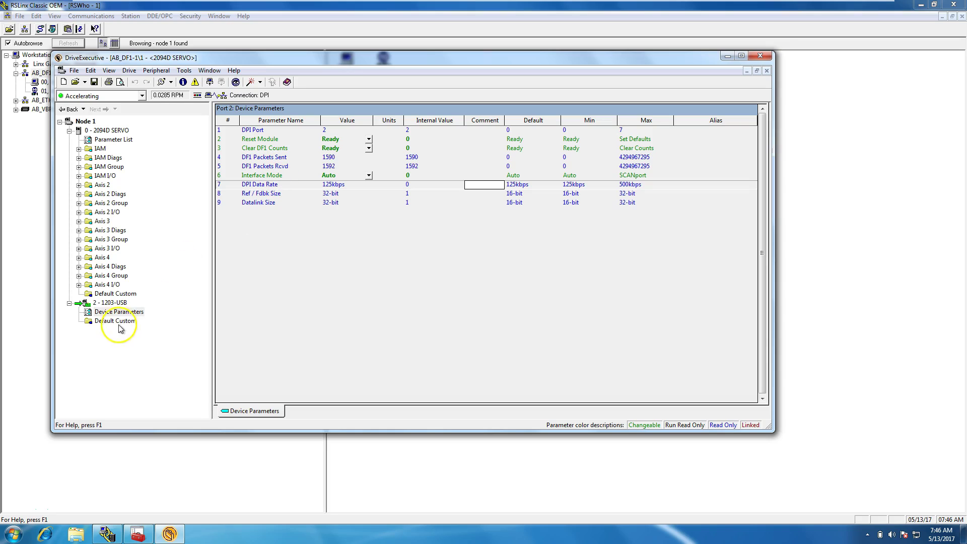
left_click(113, 303)
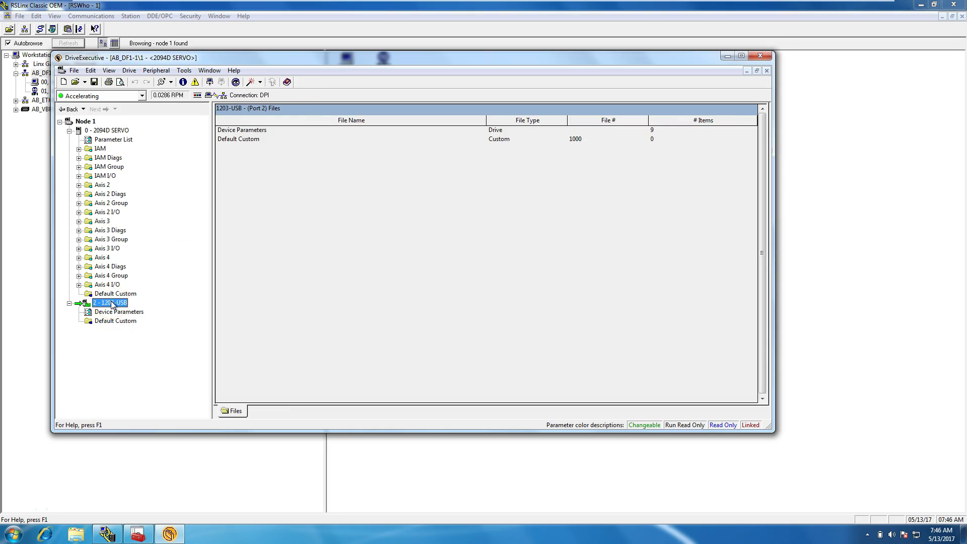
Open 1203-USB Properties, expand the DPI Interface component revisions, and start Flash Update
right_click(120, 303)
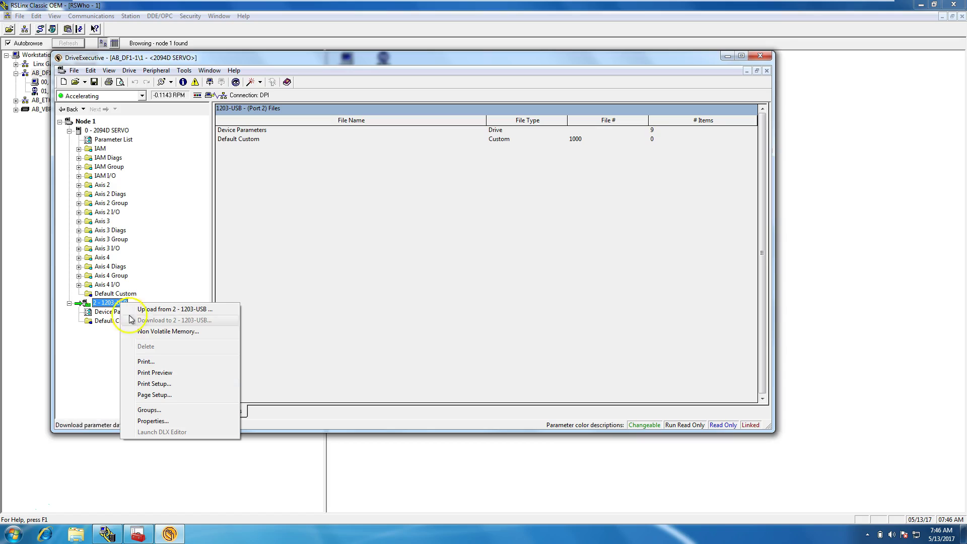
left_click(153, 421)
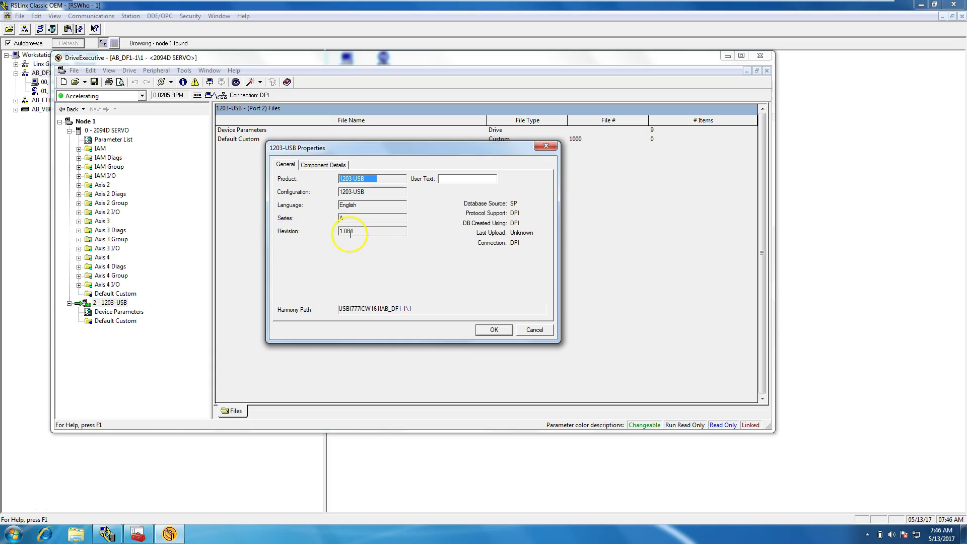
left_click(334, 165)
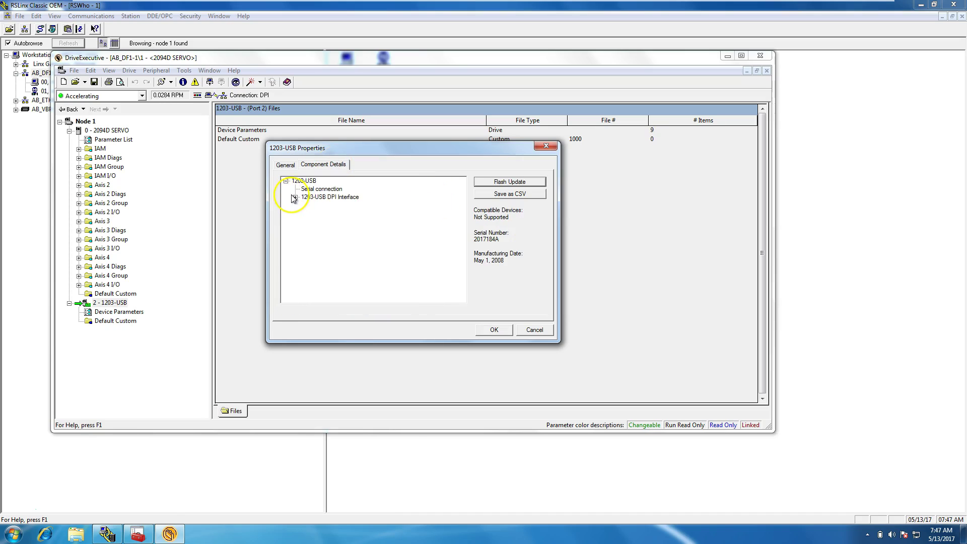
left_click(296, 197)
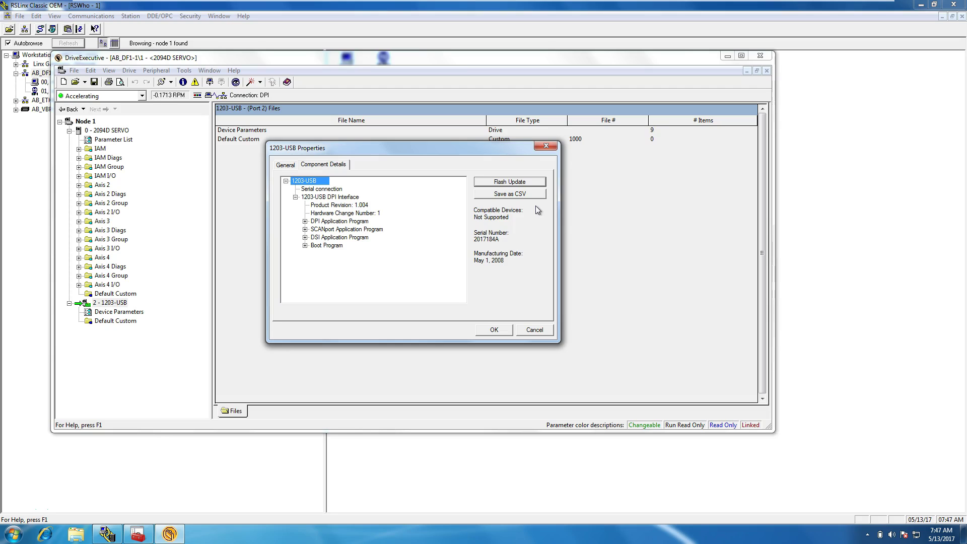
left_click(528, 181)
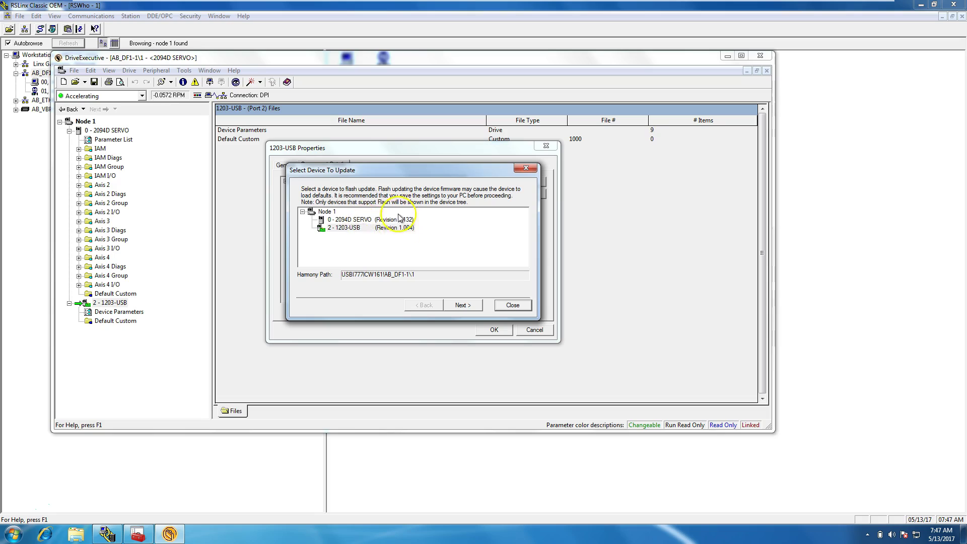
Pick the 1203-USB, view the 1.004.02 Full update, then cancel and close all dialogs without flashing
left_click(358, 229)
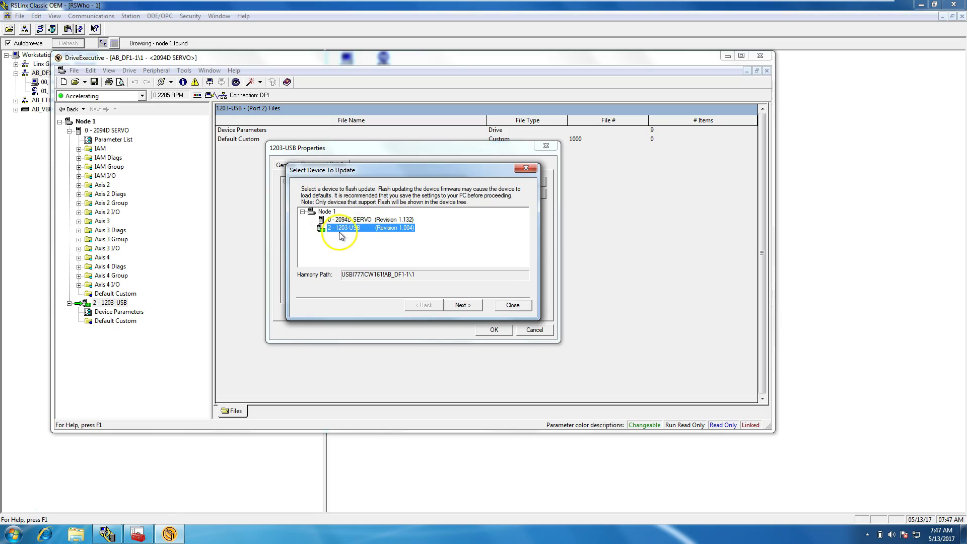
left_click(462, 305)
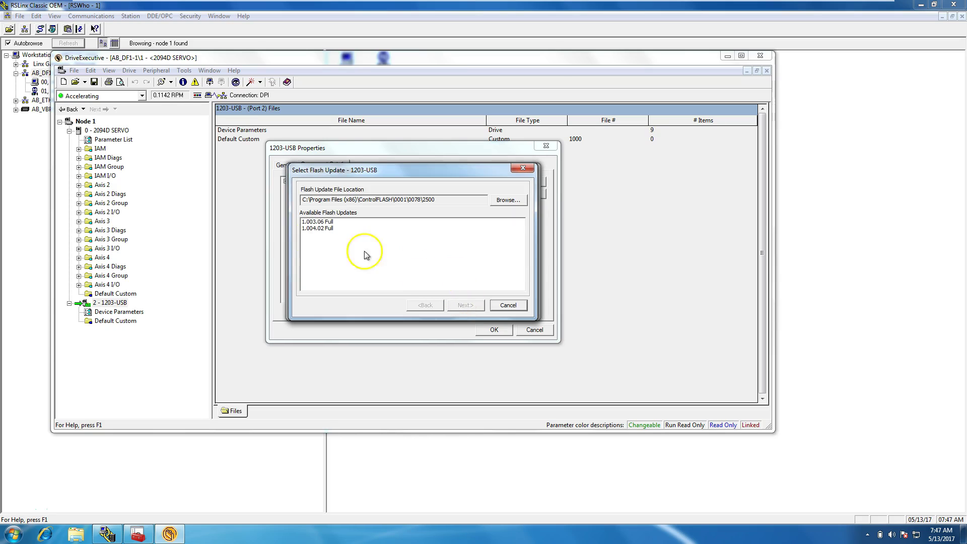
left_click(311, 229)
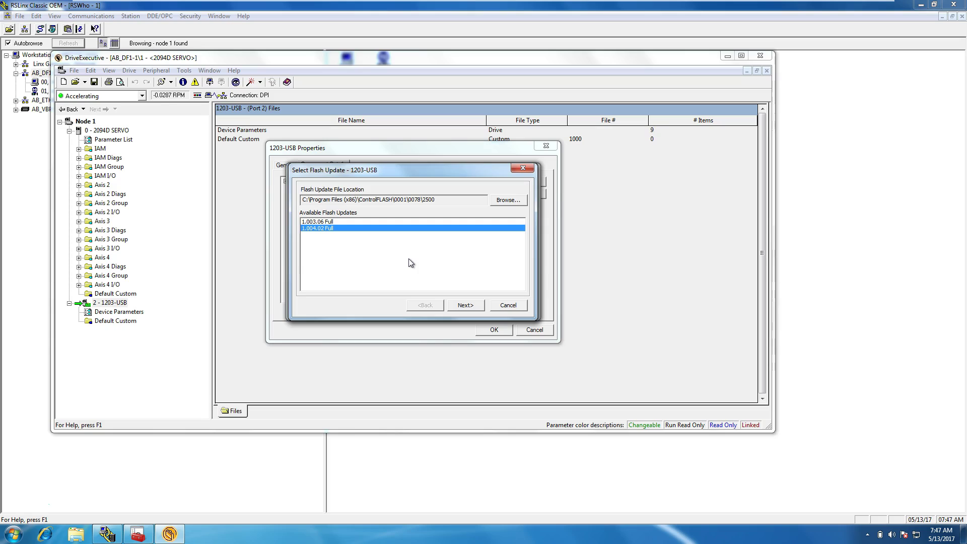
left_click(509, 306)
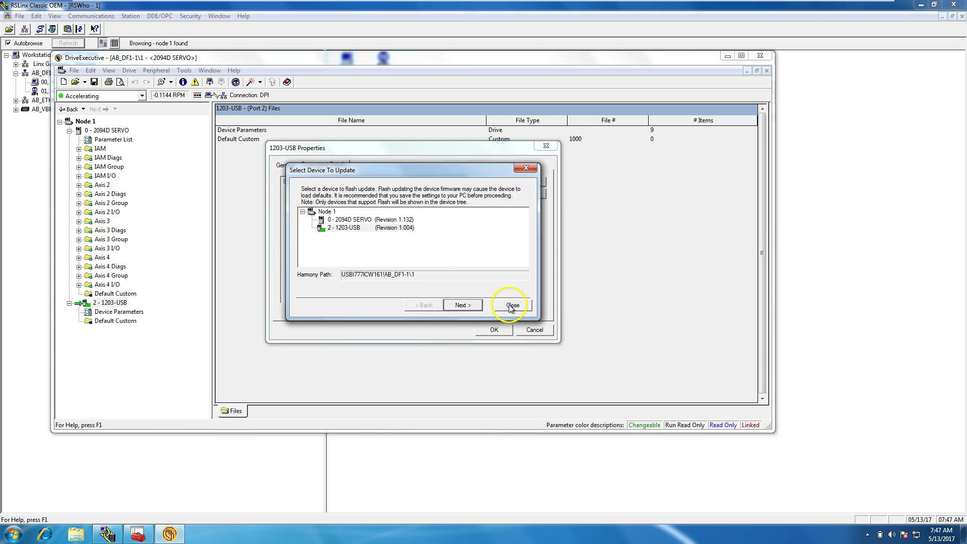
left_click(512, 306)
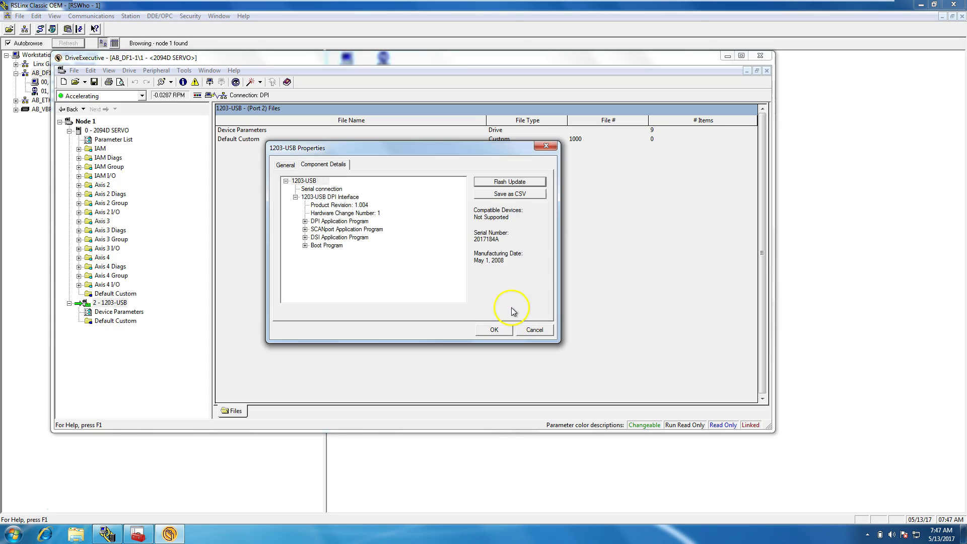
left_click(535, 330)
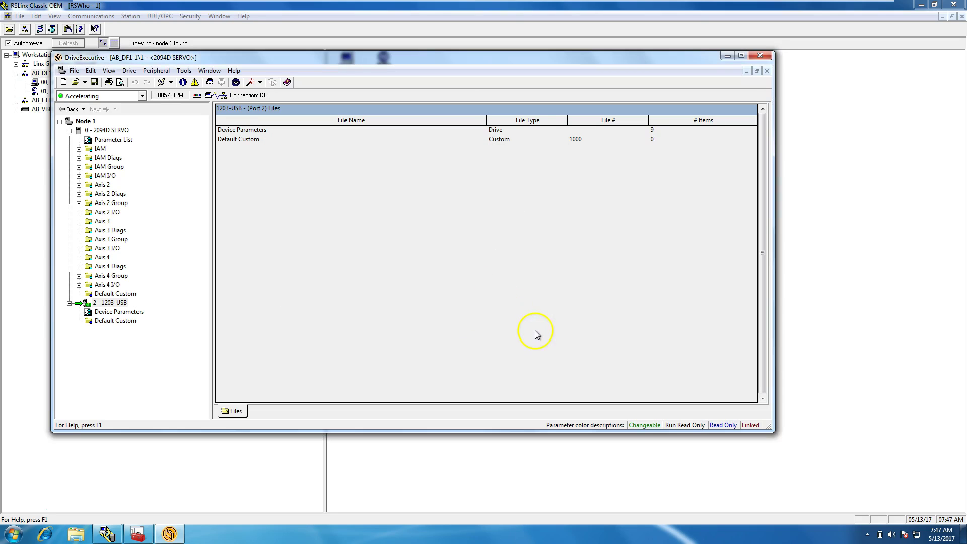
Open the 2094D SERVO Properties, acknowledge the access level notice, and show Component Details
left_click(110, 131)
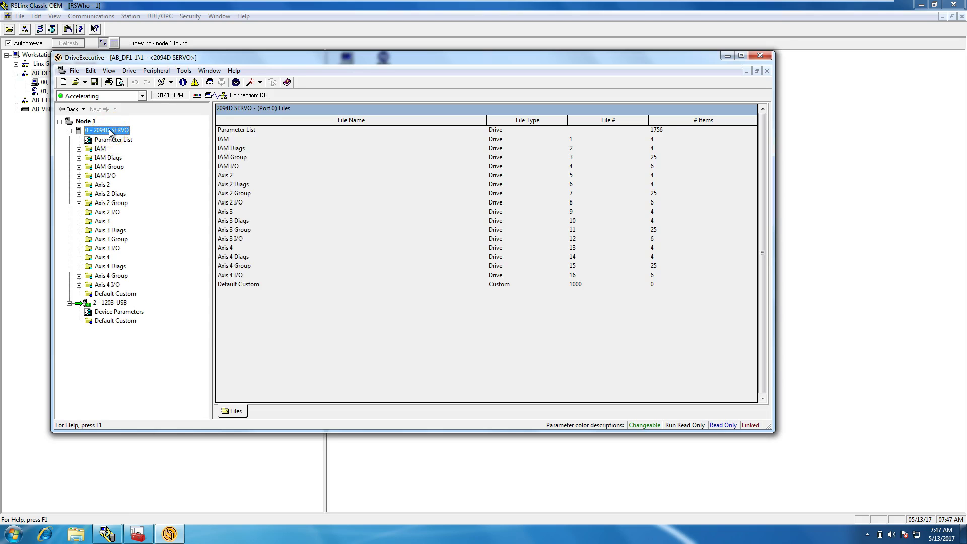
right_click(111, 131)
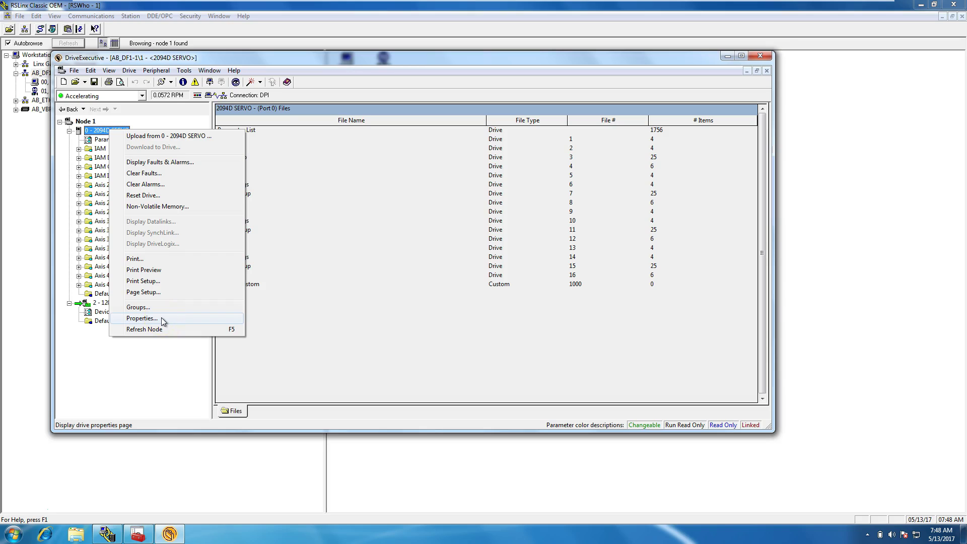
left_click(161, 317)
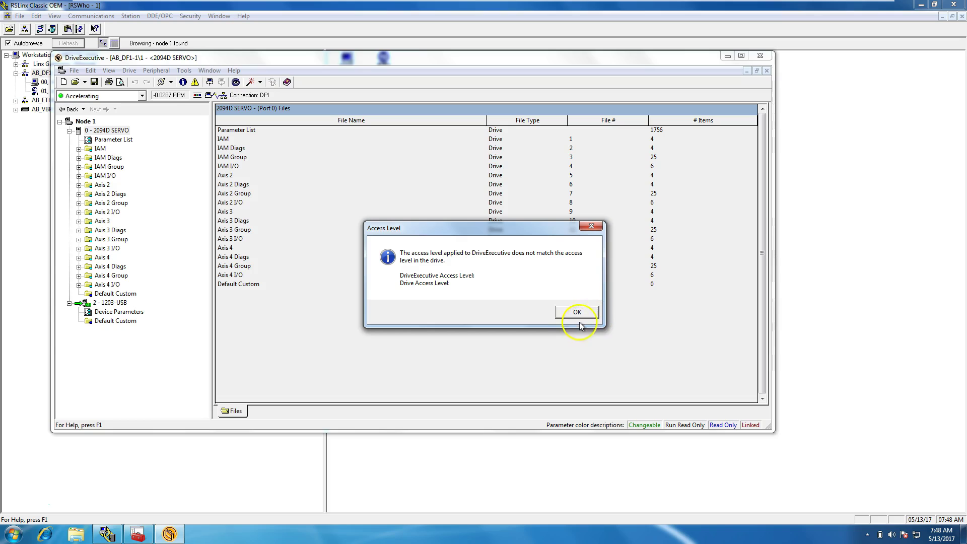
left_click(577, 312)
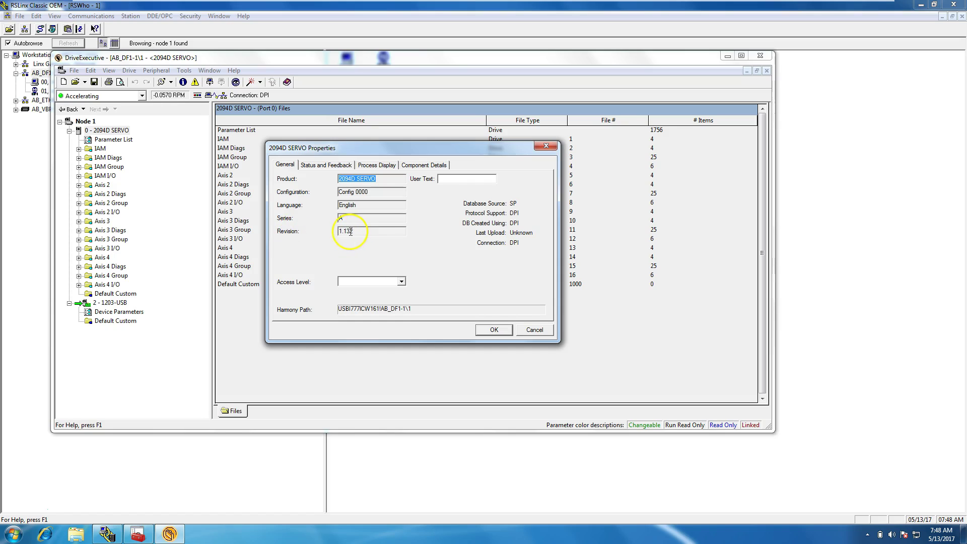
left_click(334, 165)
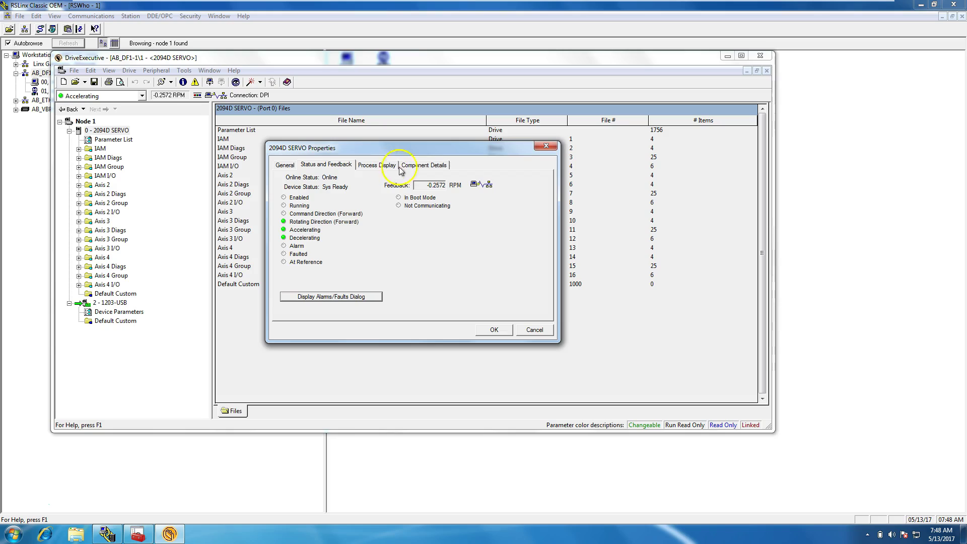
left_click(424, 165)
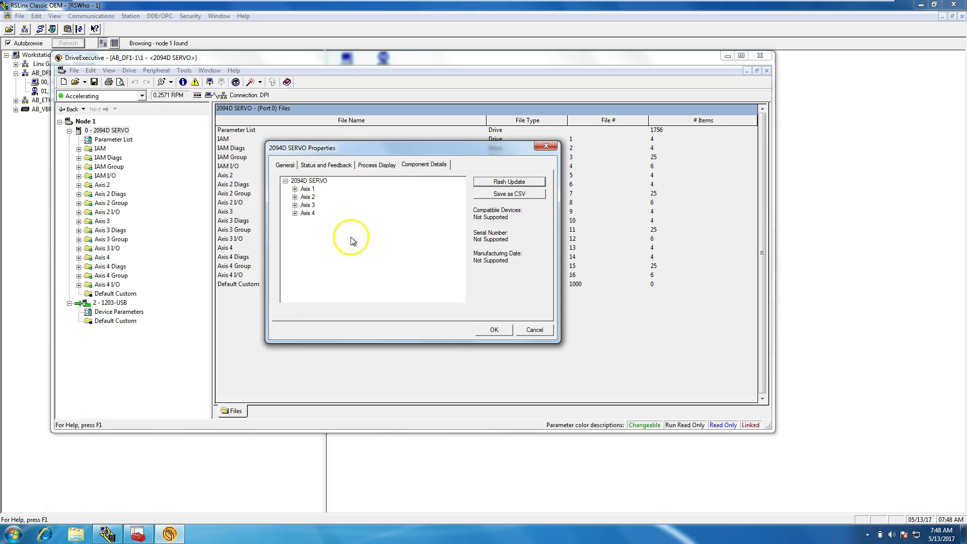
Expand Axis 1 through Axis 3 to review revisions, including boot code 1.002.01
left_click(296, 189)
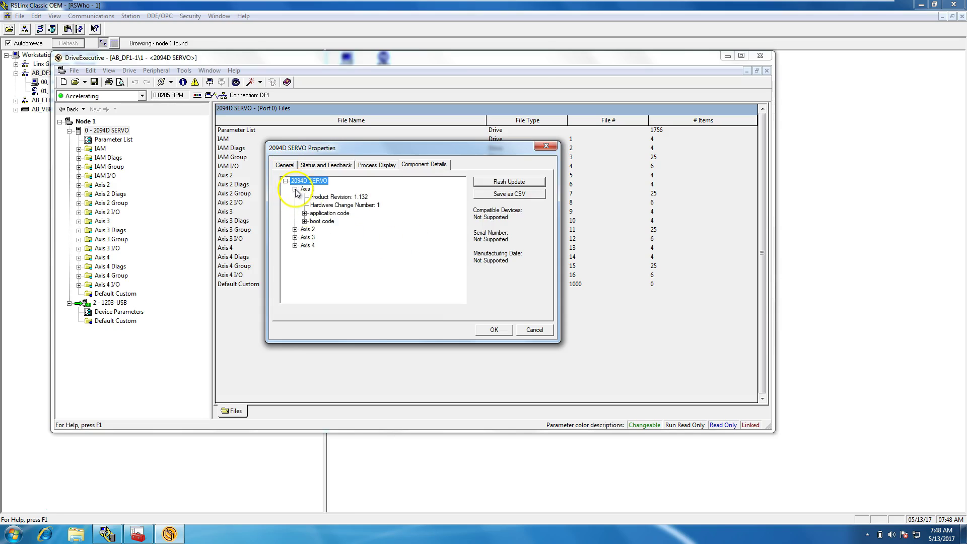
left_click(304, 221)
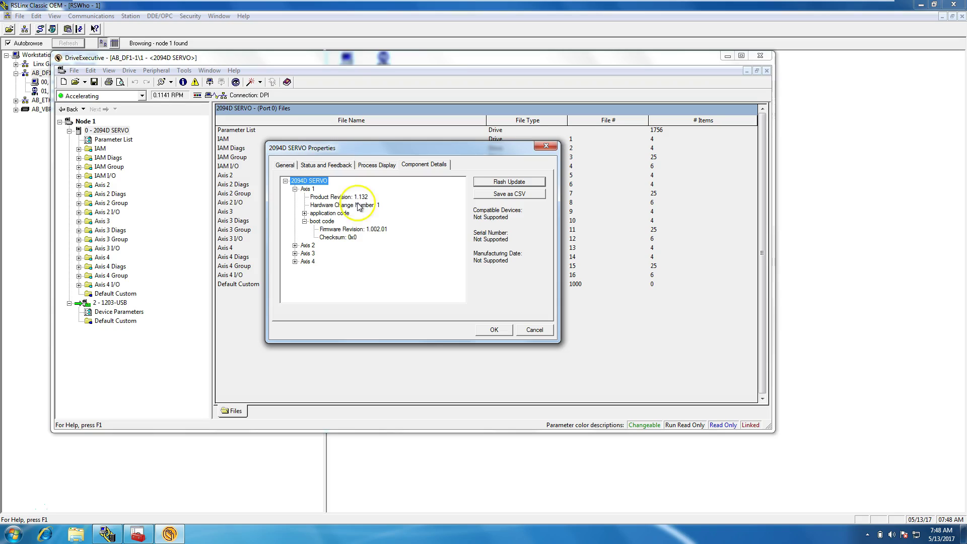
left_click(295, 245)
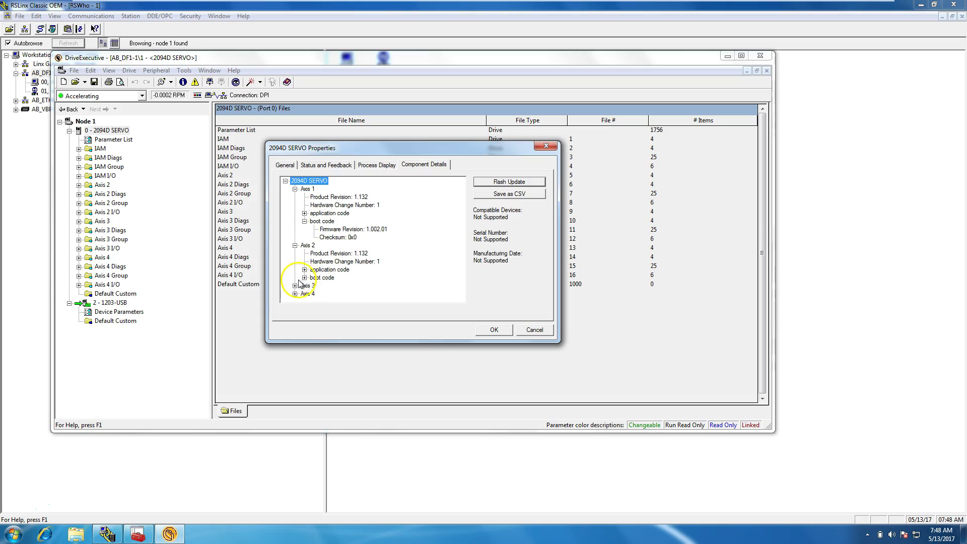
left_click(295, 286)
left_click(295, 262)
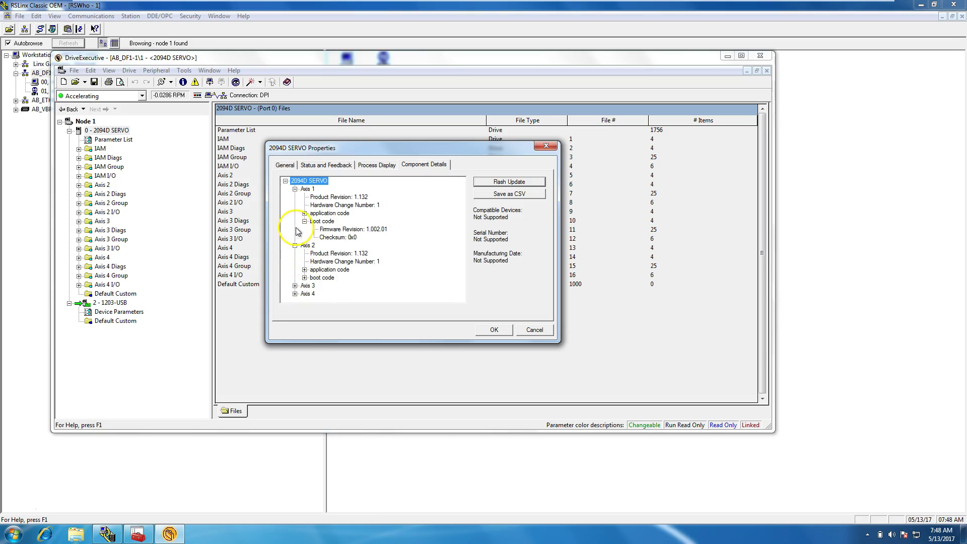
left_click(295, 245)
left_click(295, 189)
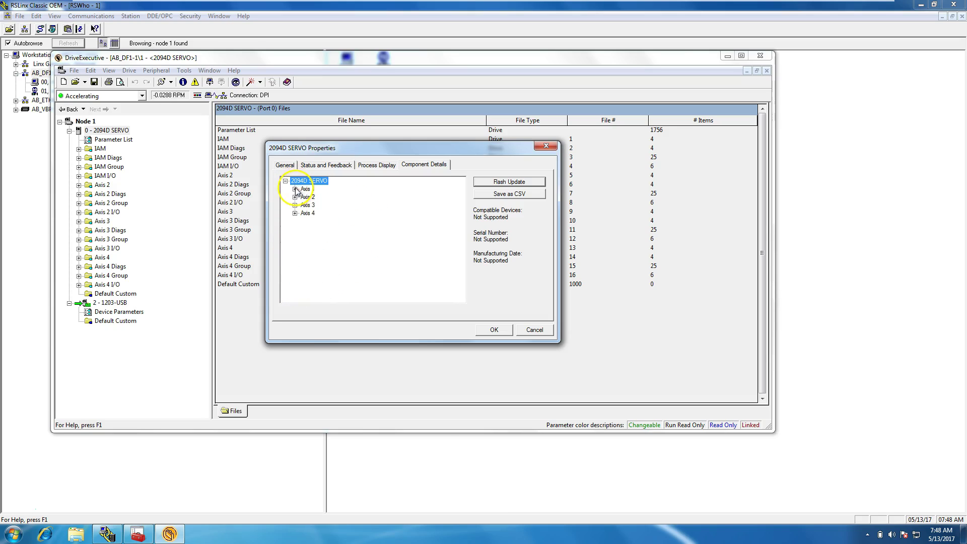
Start a CSV export of the component details to the Desktop, cancel it, and recheck Axis 1
left_click(515, 197)
left_click(301, 214)
left_click(530, 335)
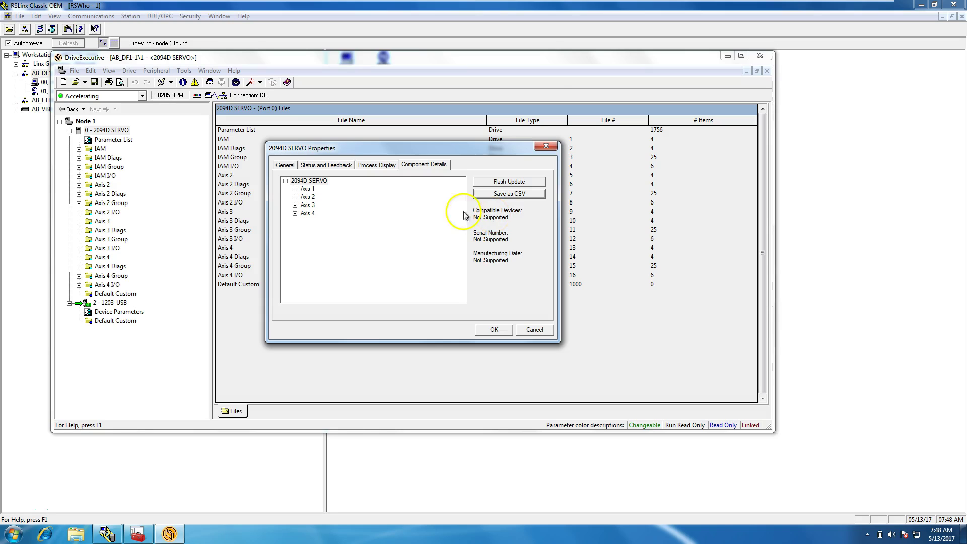
left_click(295, 190)
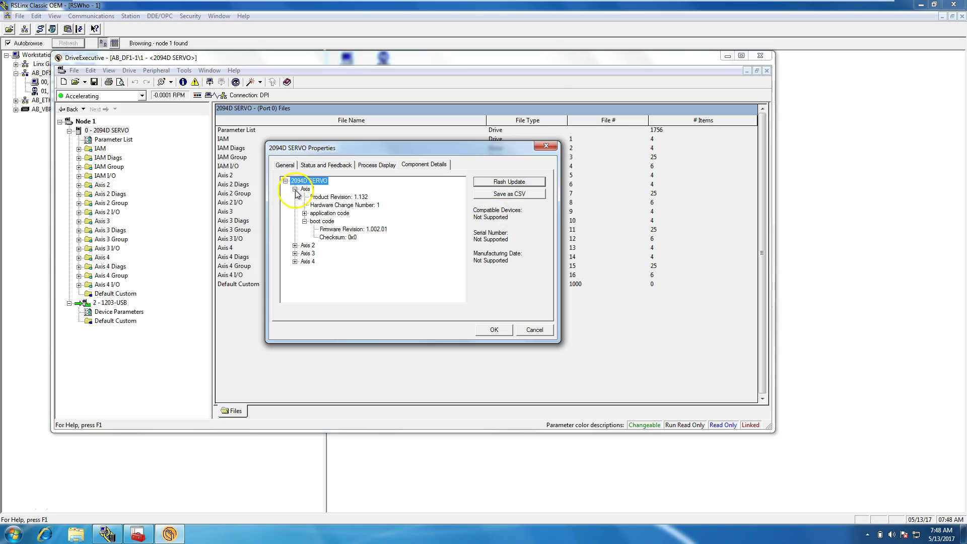
left_click(296, 189)
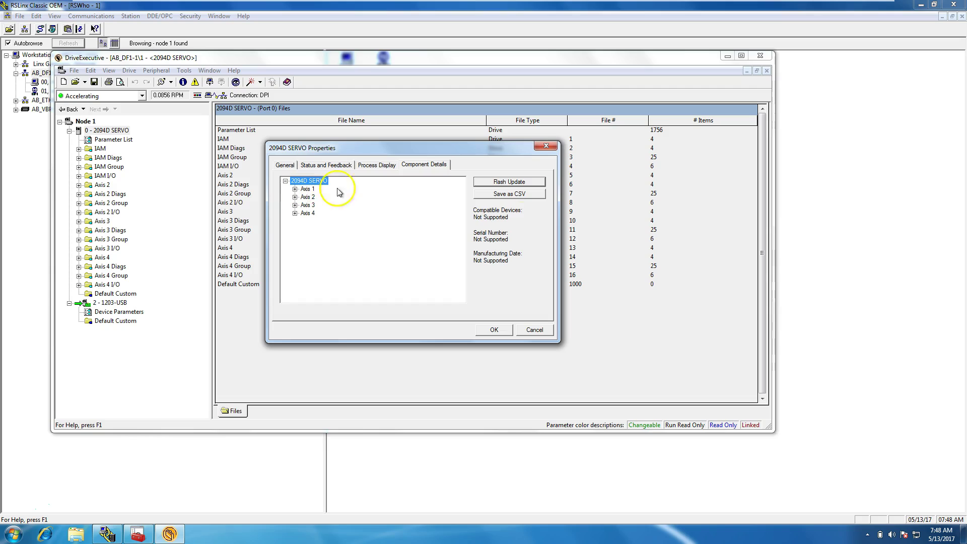
Start a flash update for the 2094D servo, then back out of it and close the servo properties unflashed
left_click(509, 182)
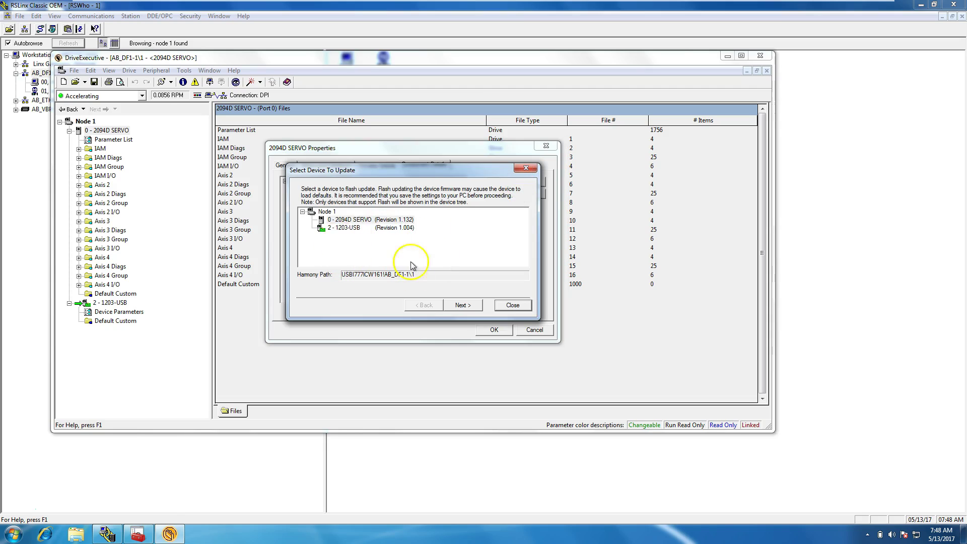
left_click(463, 306)
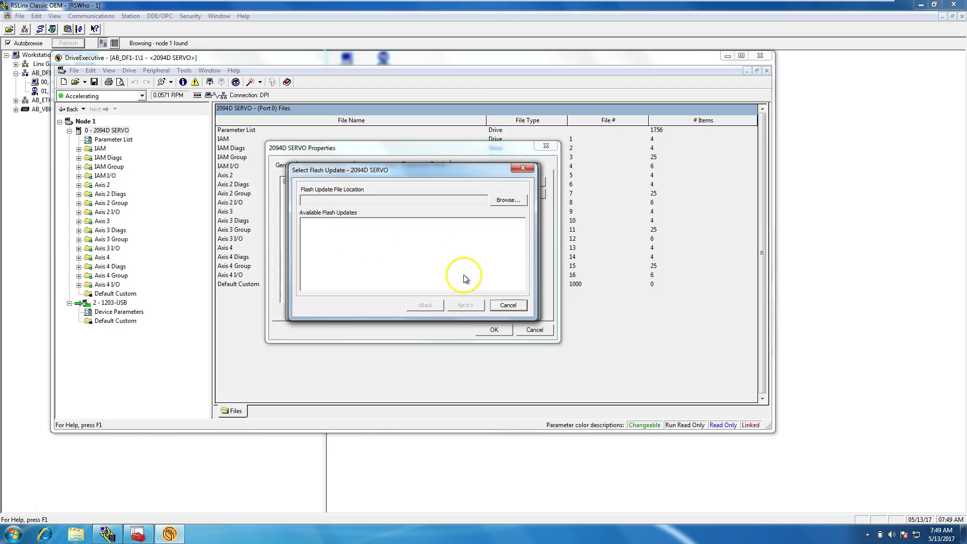
left_click(508, 306)
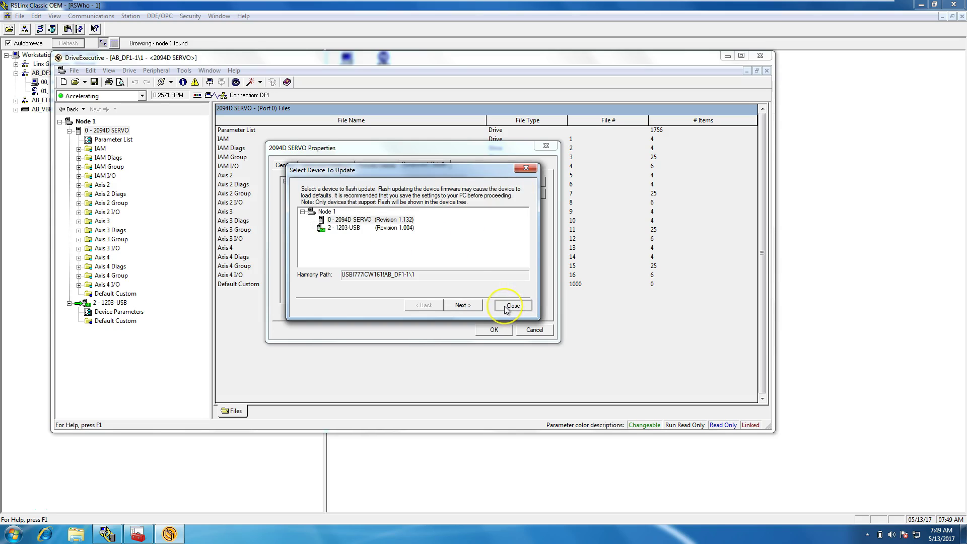
left_click(509, 305)
left_click(526, 330)
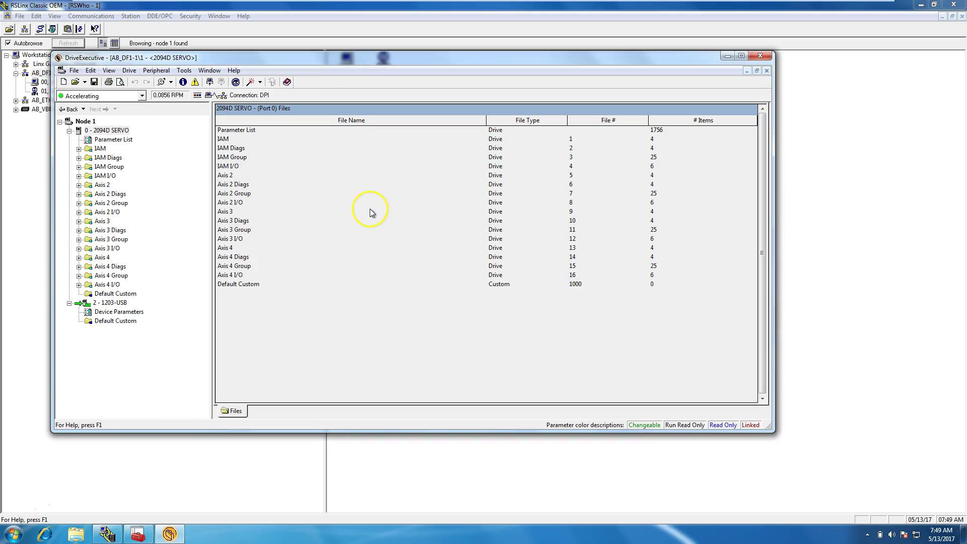
Show the IAM Configuration parameters and open the Axes to Flash properties
left_click(114, 140)
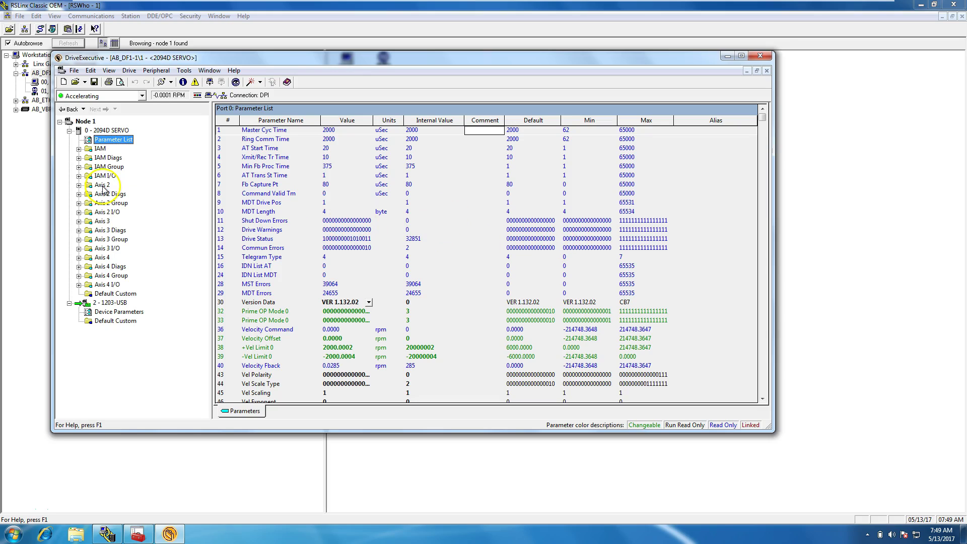
left_click(78, 150)
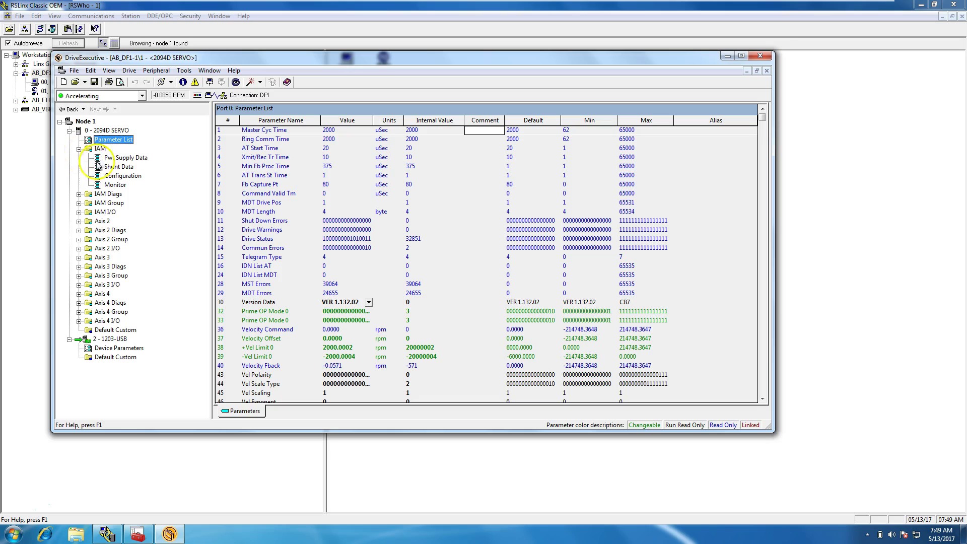
left_click(117, 177)
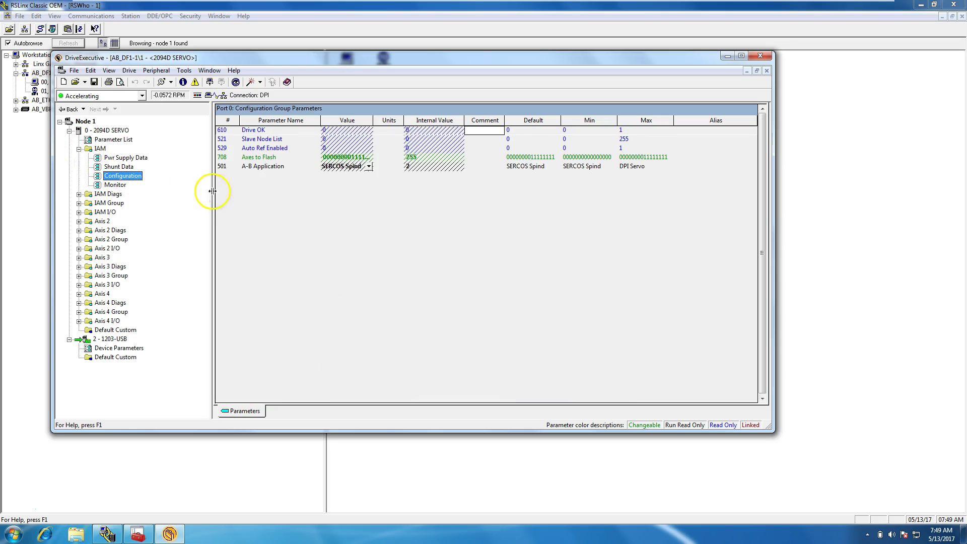
left_click(272, 161)
double_click(348, 158)
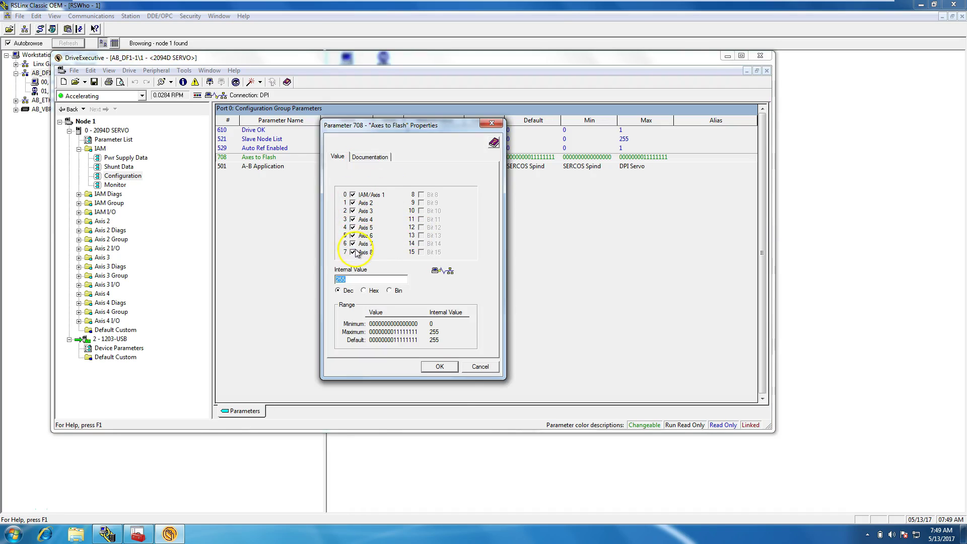
Try excluding axes 2–5 from Axes to Flash, then cancel, leaving it at 255 with all eight axes
left_click(352, 203)
left_click(353, 210)
left_click(352, 220)
left_click(353, 227)
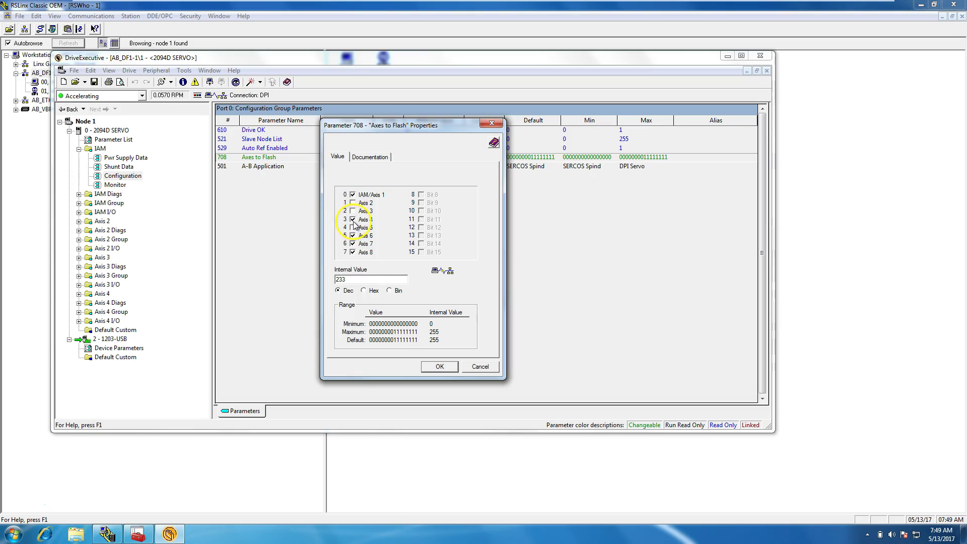
left_click(353, 227)
left_click(353, 211)
left_click(353, 202)
left_click(481, 367)
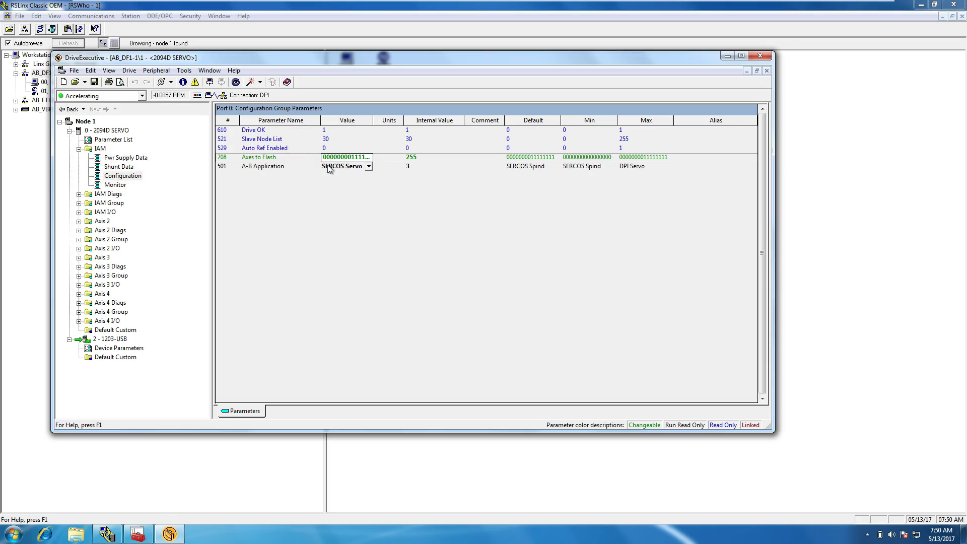
double_click(288, 165)
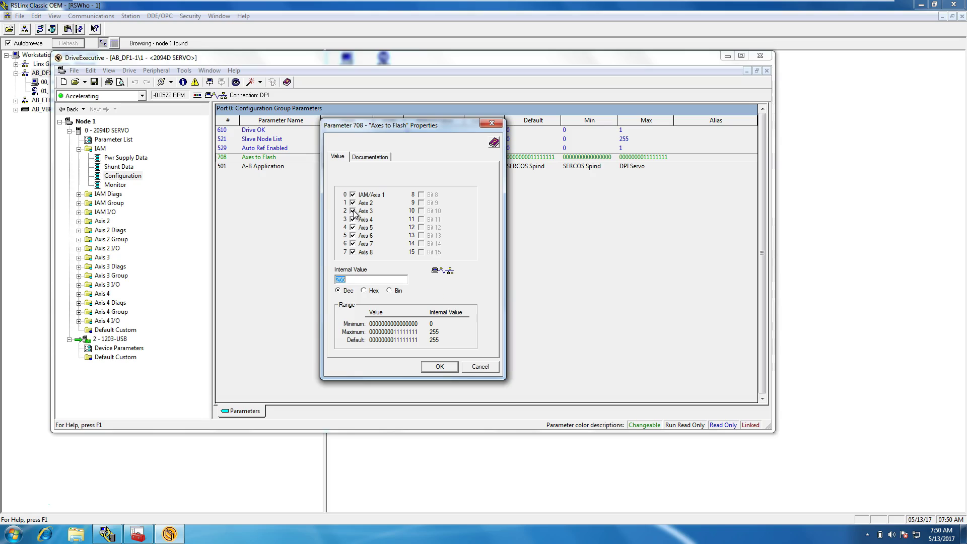
left_click(478, 367)
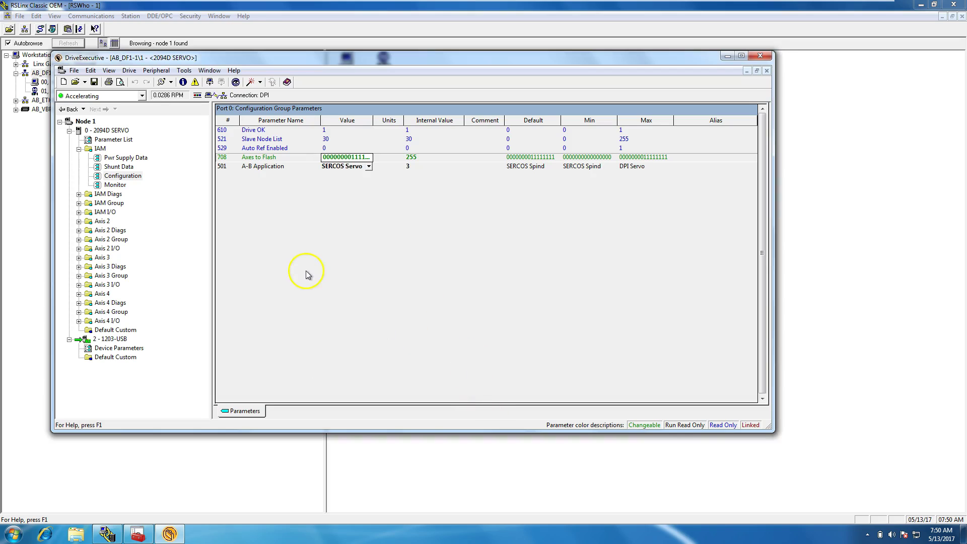
Open the IAM full Parameter List and scroll down to parameters 802–986, including 952 Demo Mode Select
left_click(80, 151)
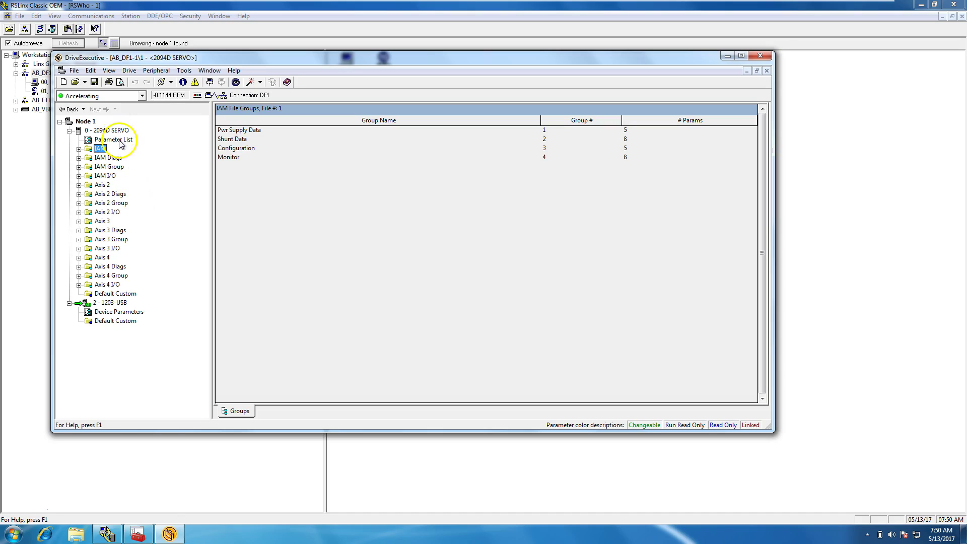
left_click(120, 141)
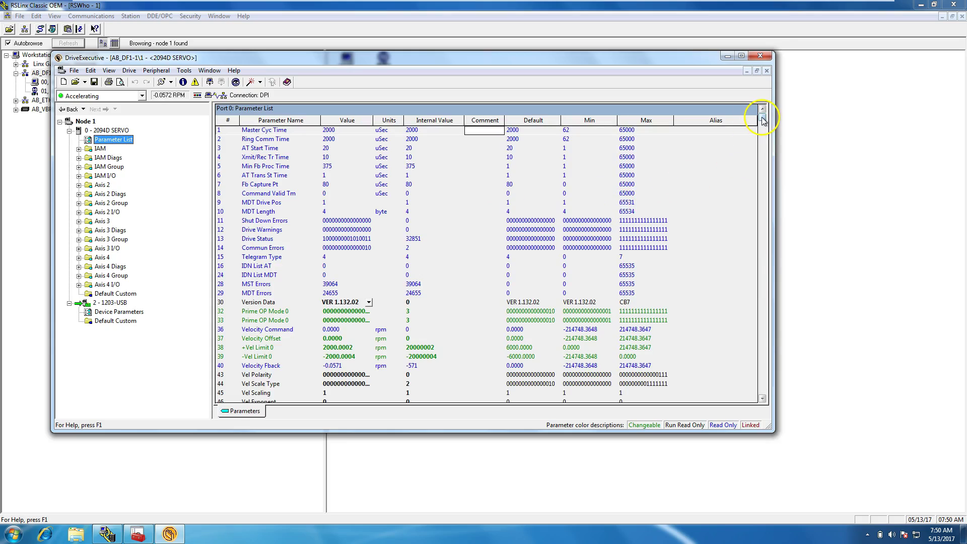
left_click_drag(762, 121, 764, 177)
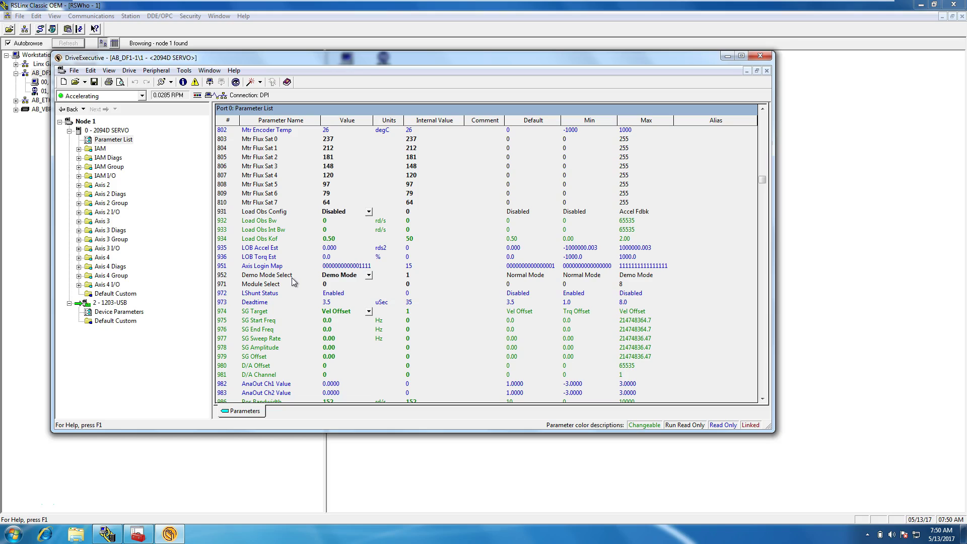
Begin editing the Demo Mode Select value and leave it unchanged
left_click(369, 277)
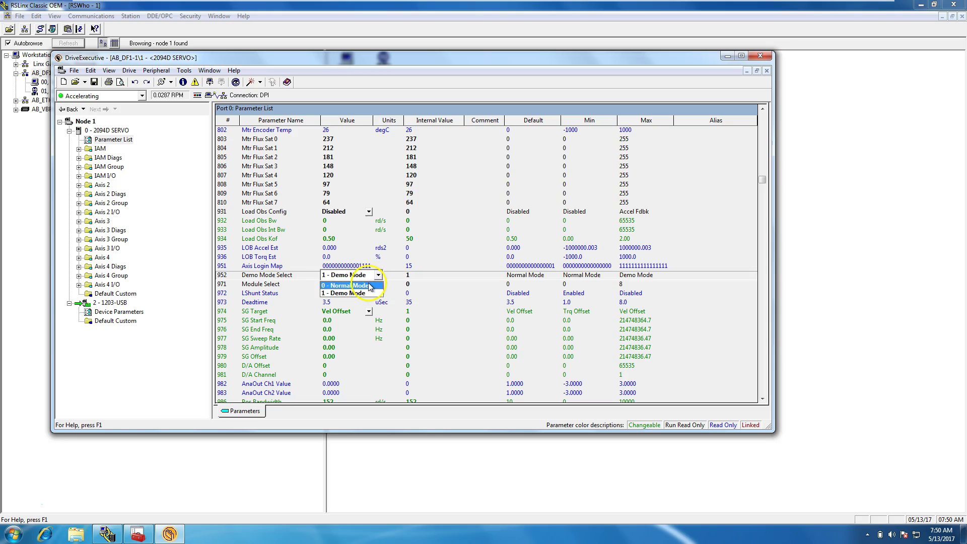
left_click(255, 276)
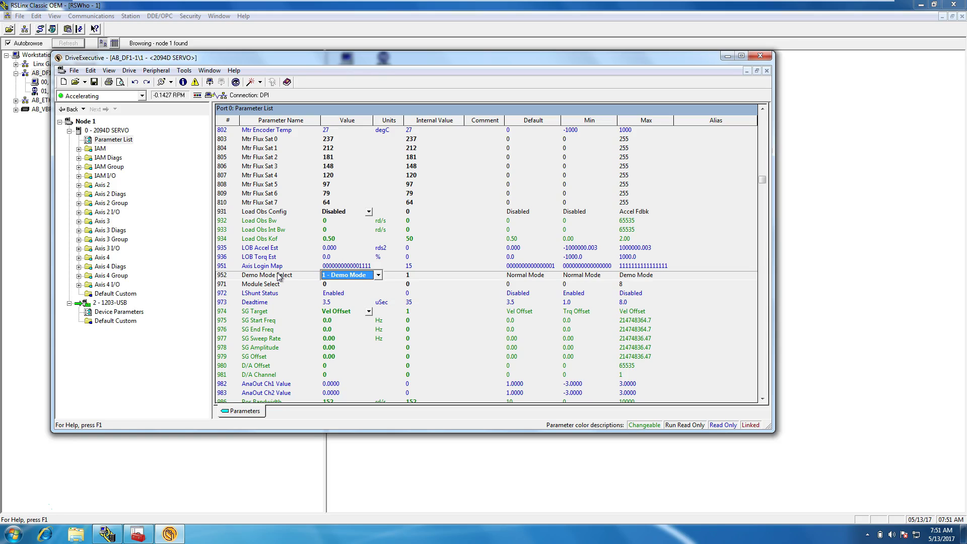
left_click(377, 275)
left_click(383, 292)
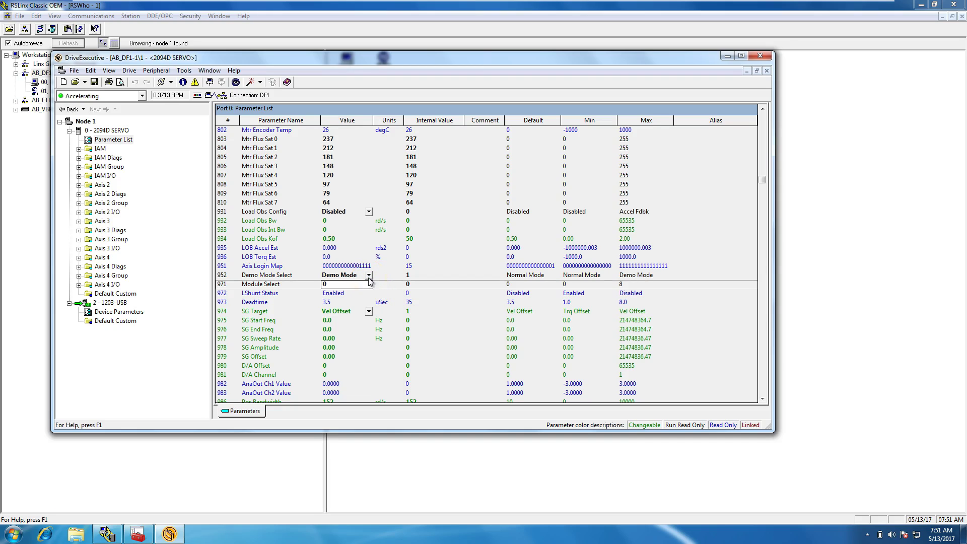
Set parameter 952 Demo Mode Select to 0 - Normal Mode and commit it
left_click(369, 276)
left_click(378, 275)
left_click(366, 286)
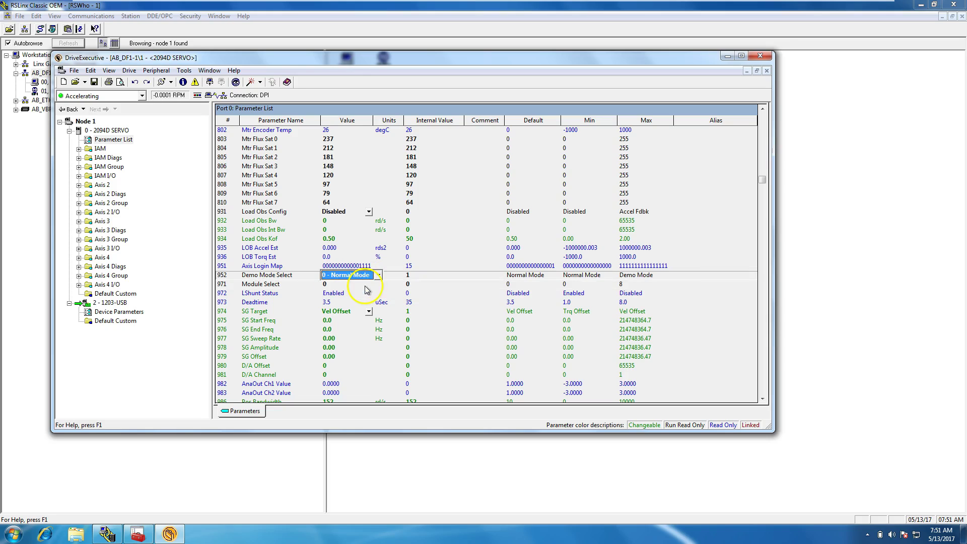
left_click(361, 241)
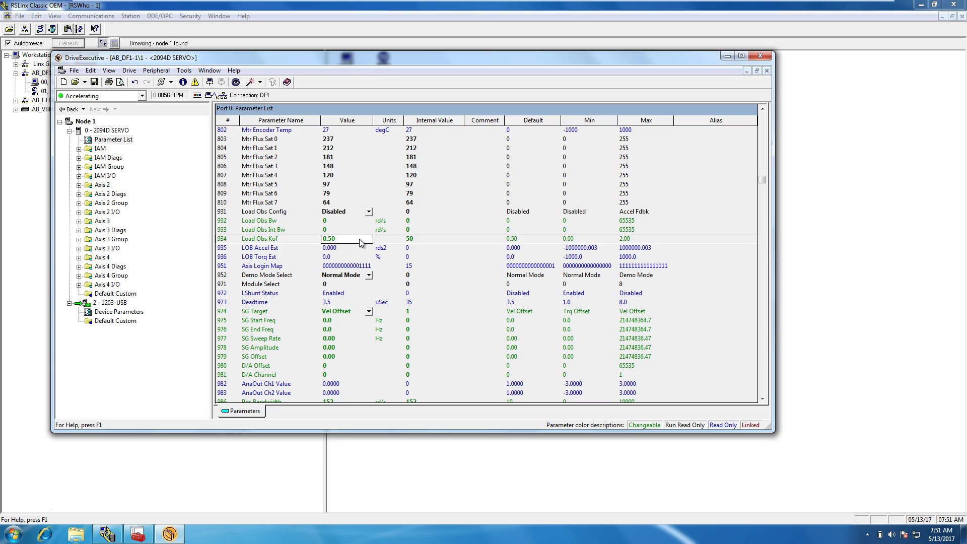
Switch Demo Mode Select to Demo Mode, then bring up its choices again
left_click(369, 275)
left_click(373, 275)
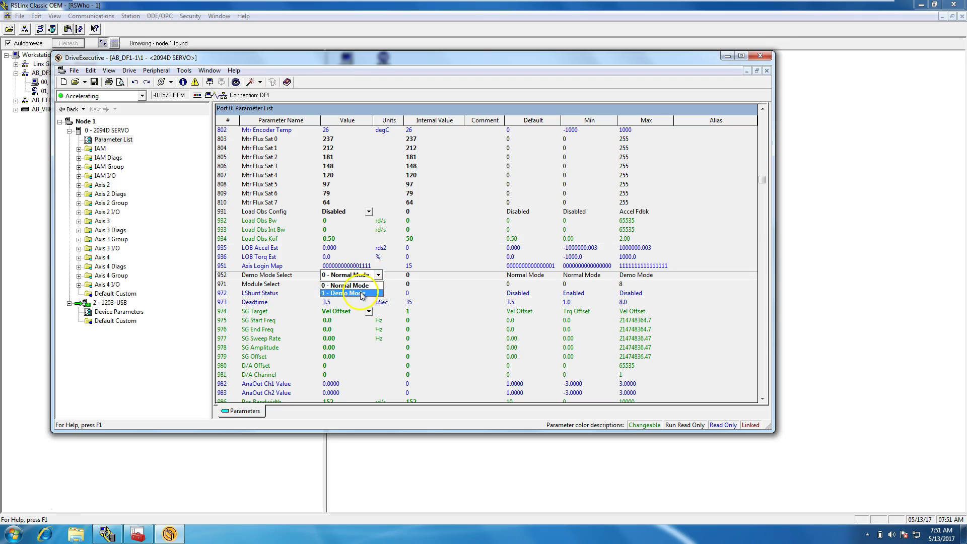
left_click(361, 294)
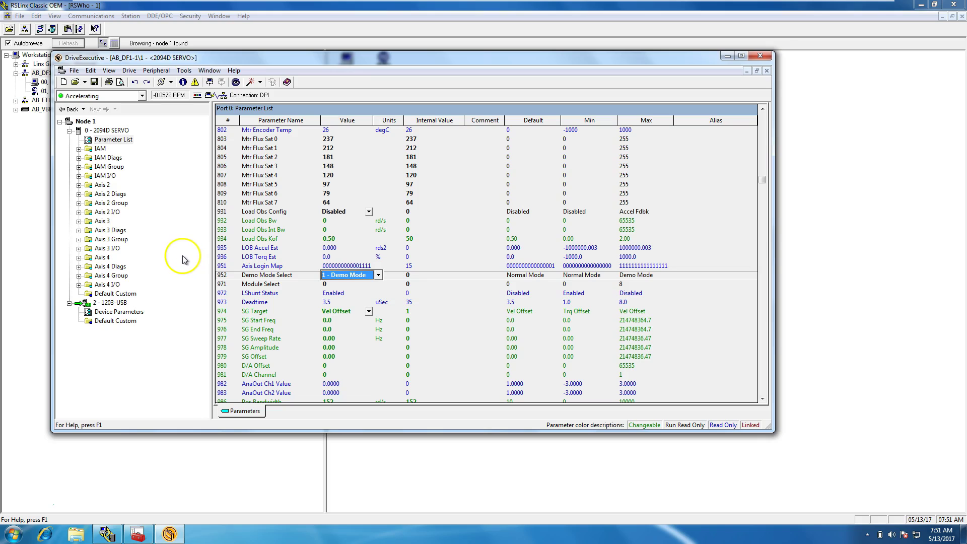
left_click(238, 265)
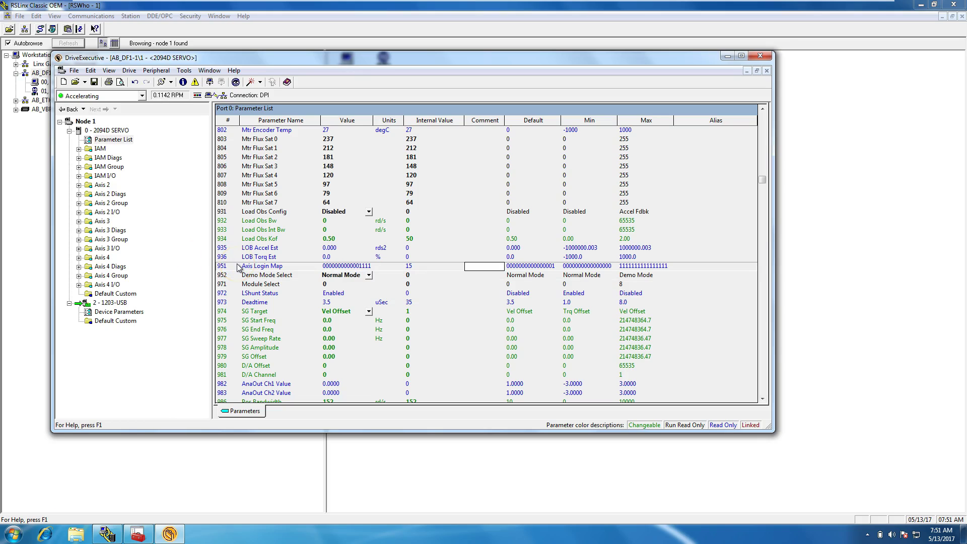
left_click(369, 275)
left_click(373, 275)
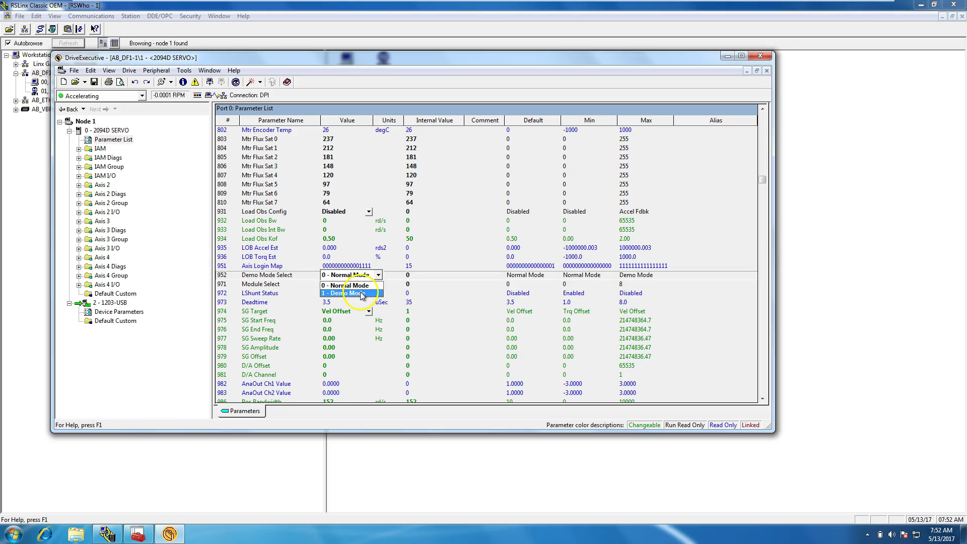
Choose 1 - Demo Mode for parameter 952 Demo Mode Select
left_click(360, 293)
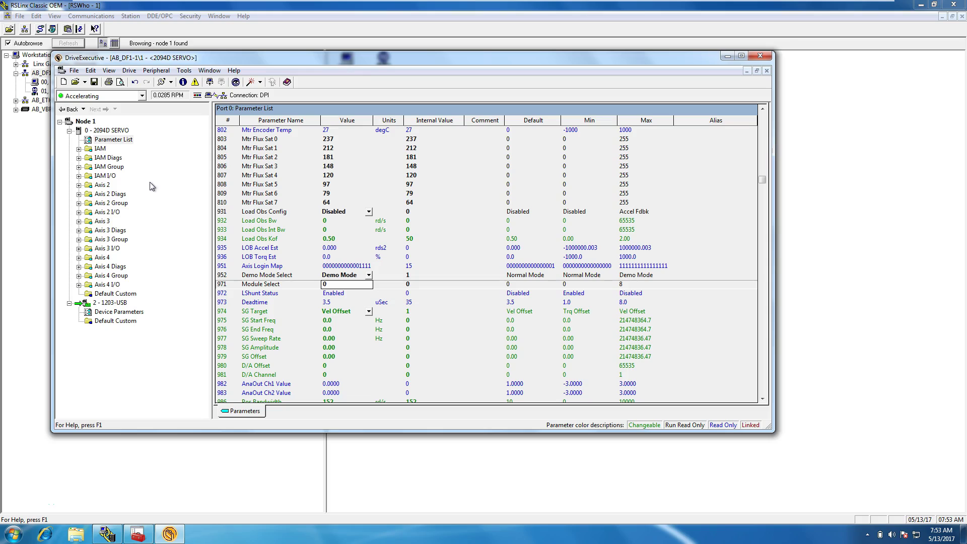
left_click(215, 162)
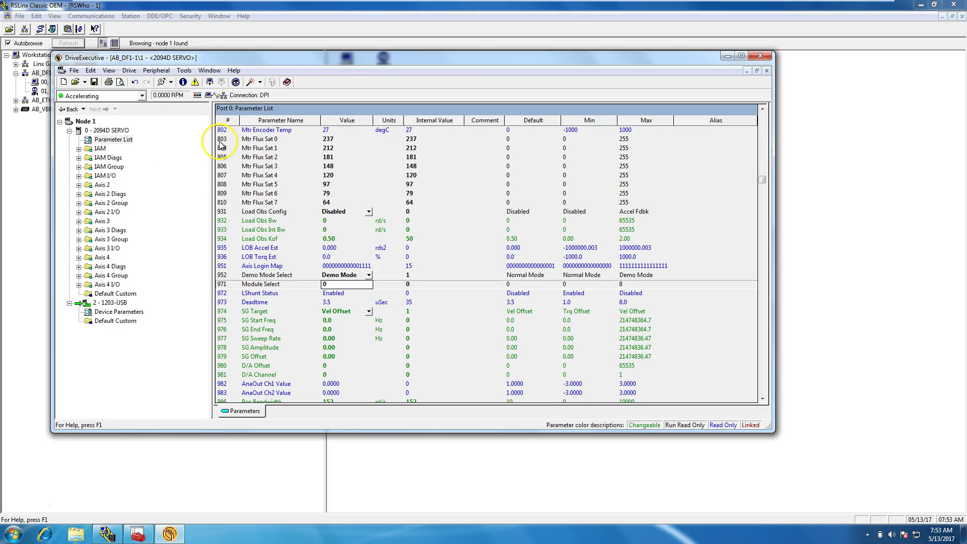